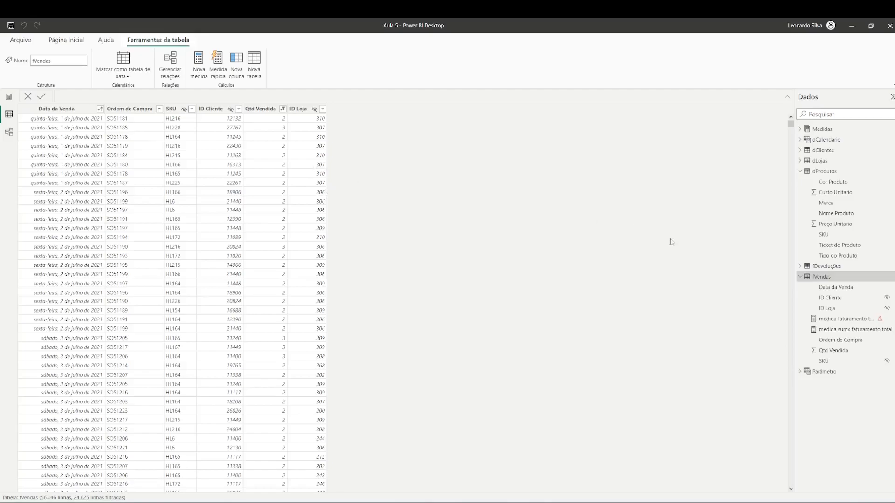
Create a measure in the fVendas table named "Soma dos pedidos unitarios" and begin its formula with the CALCULATE function.
left_click(813, 329)
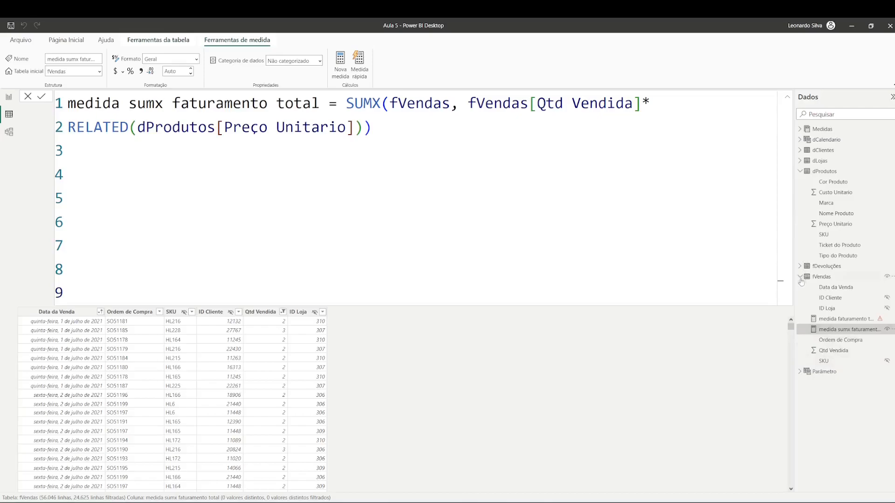
left_click(787, 97)
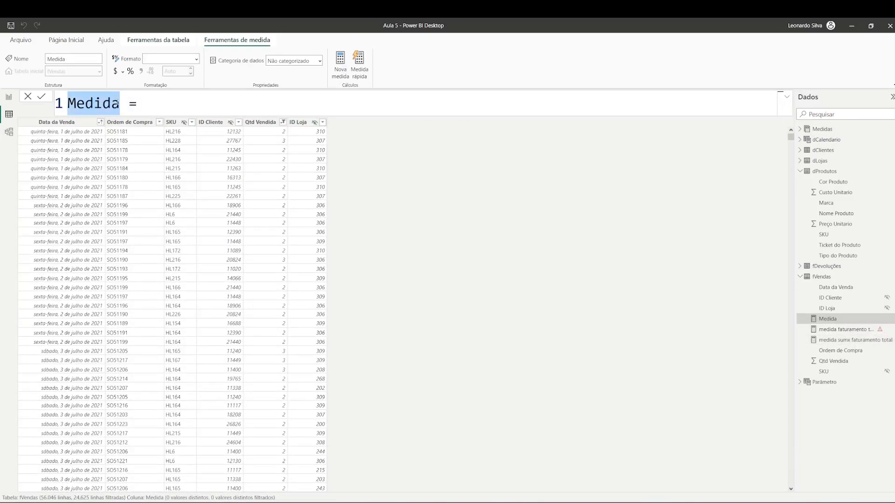
type("Soma dos p")
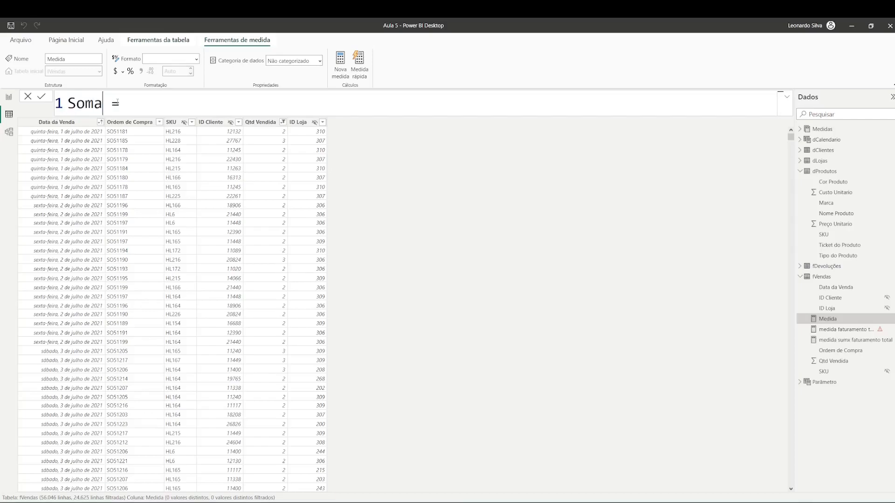
type("edidos unitarios")
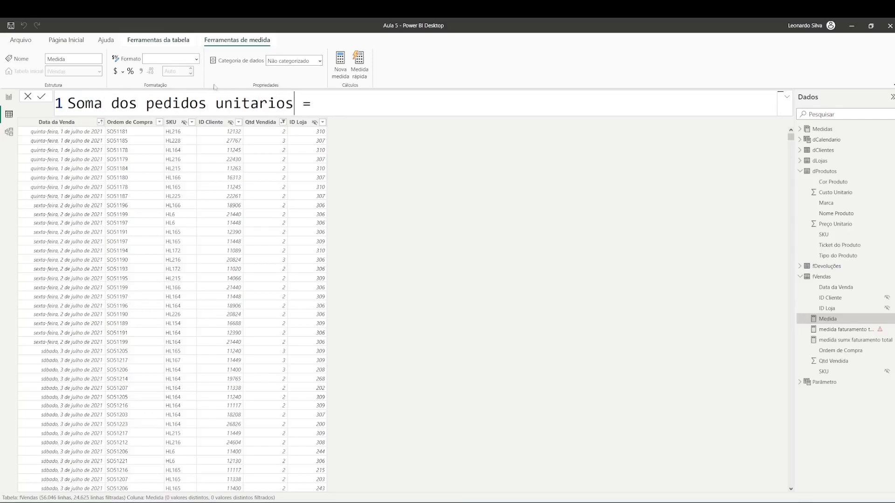
left_click(325, 106)
type("cal")
key("Tab")
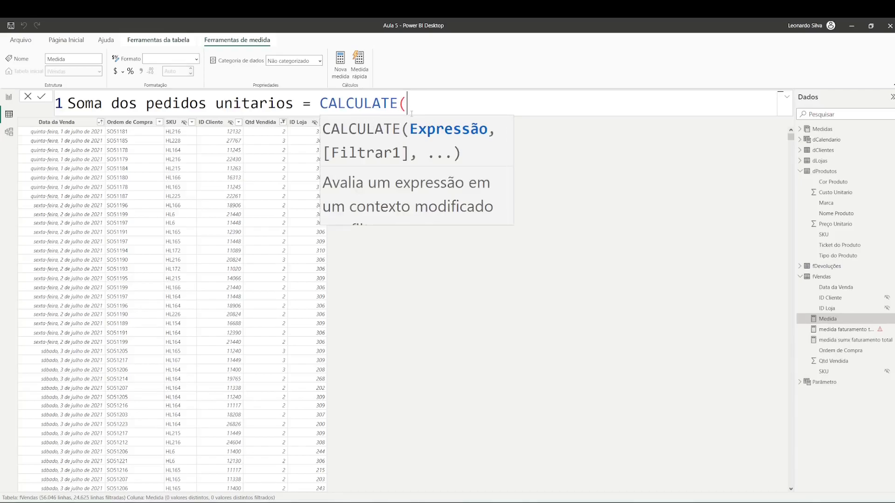
left_click_drag(292, 103, 66, 110)
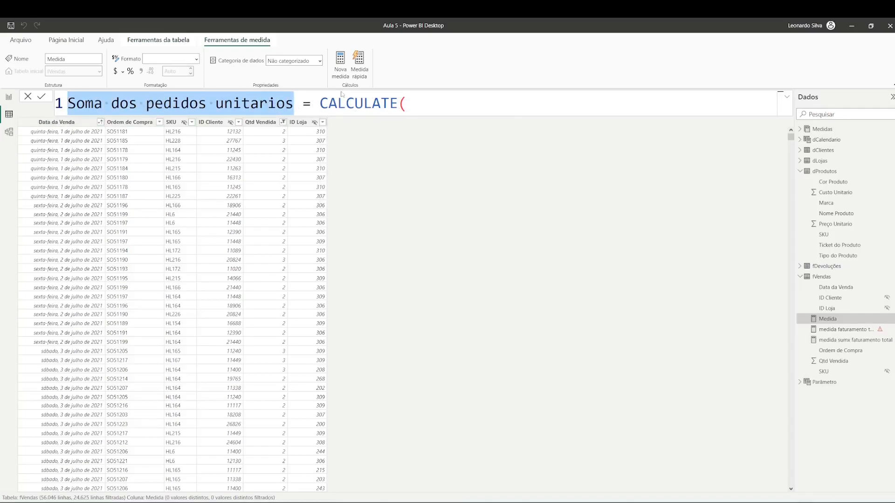
left_click(458, 104)
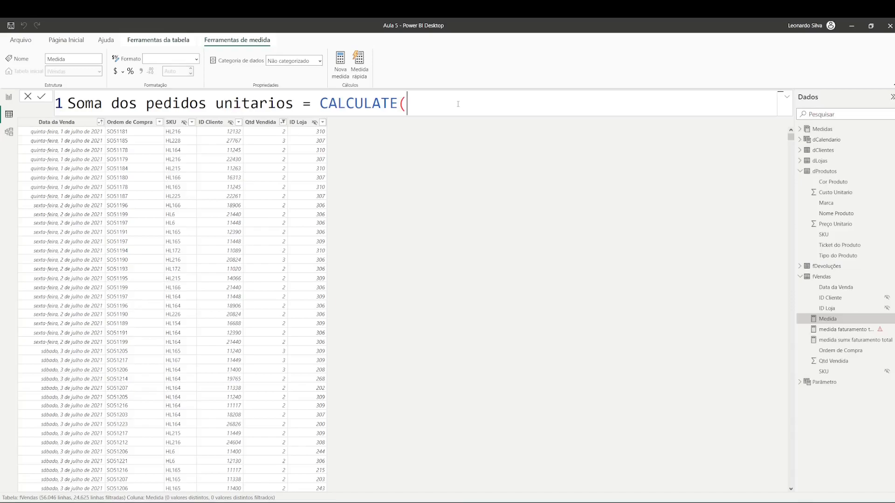
mouse_move(407, 103)
left_mouse_down()
mouse_move(320, 104)
mouse_move(421, 100)
left_mouse_up()
double_click(324, 103)
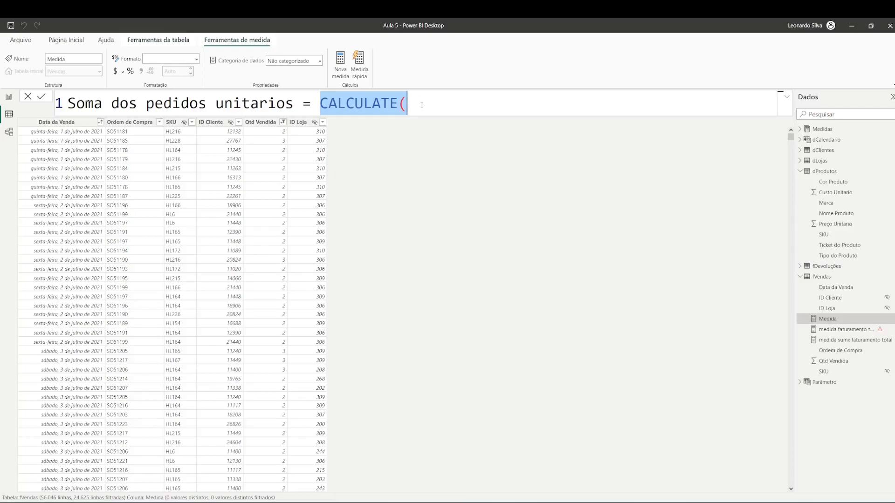
left_click(422, 105)
key("BackSpace")
type("(")
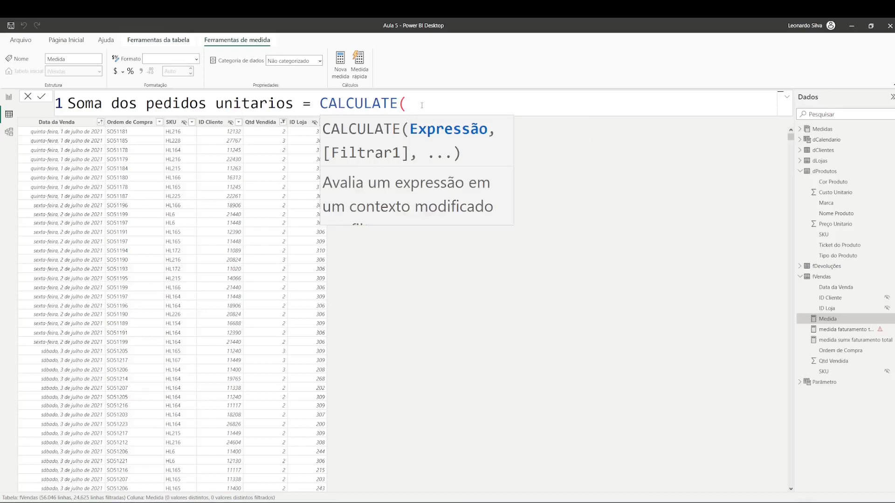
Use [medida sumx faturamento total] as the expression argument of CALCULATE.
type("medida s")
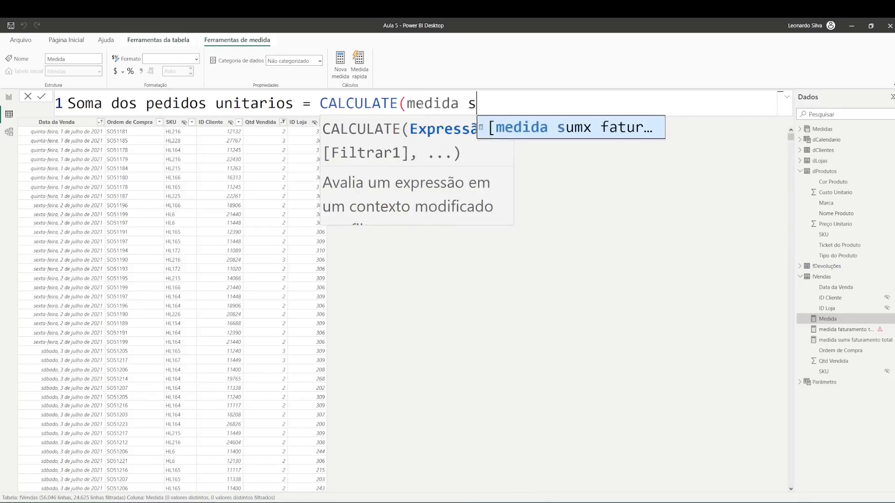
key("Tab")
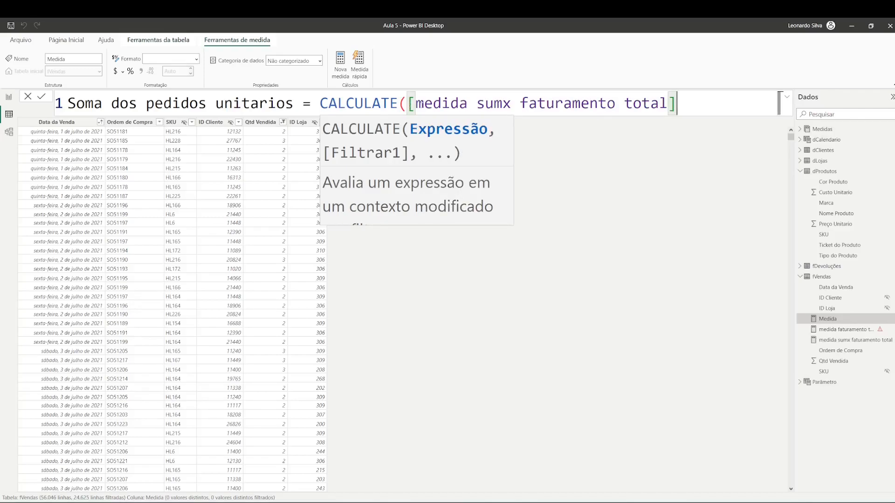
type(",")
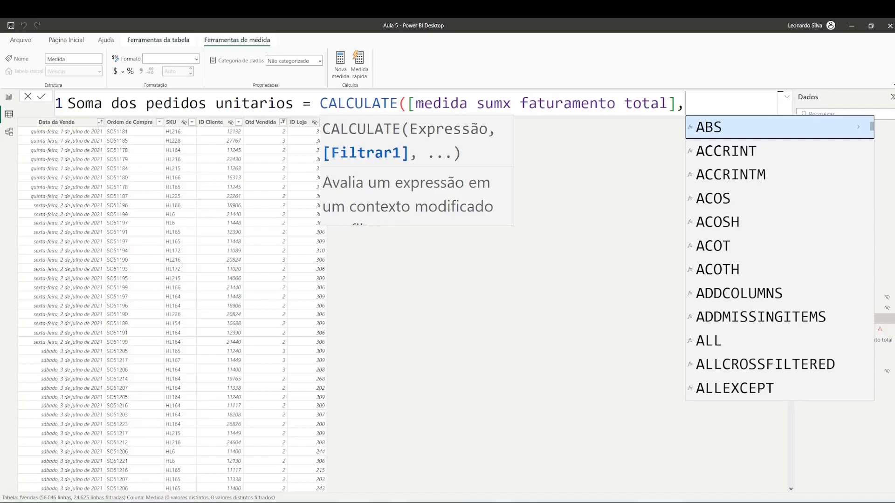
Add fVendas[Qtd Vendida]=1 as the CALCULATE filter and commit the measure formula.
type("qtd")
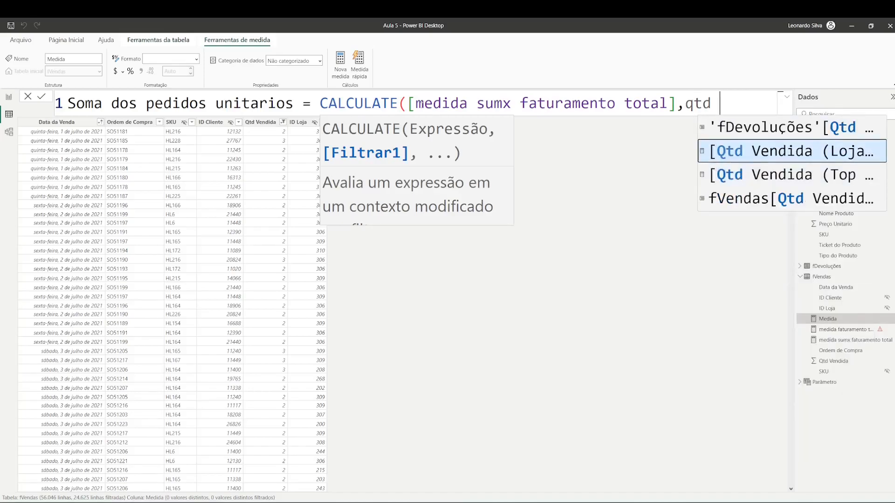
key("Down")
key("Down")
key("Tab")
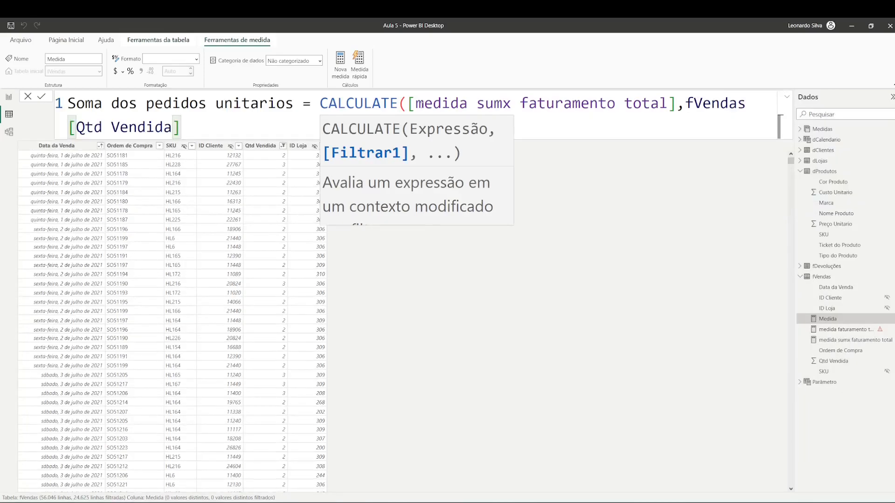
type("=1")
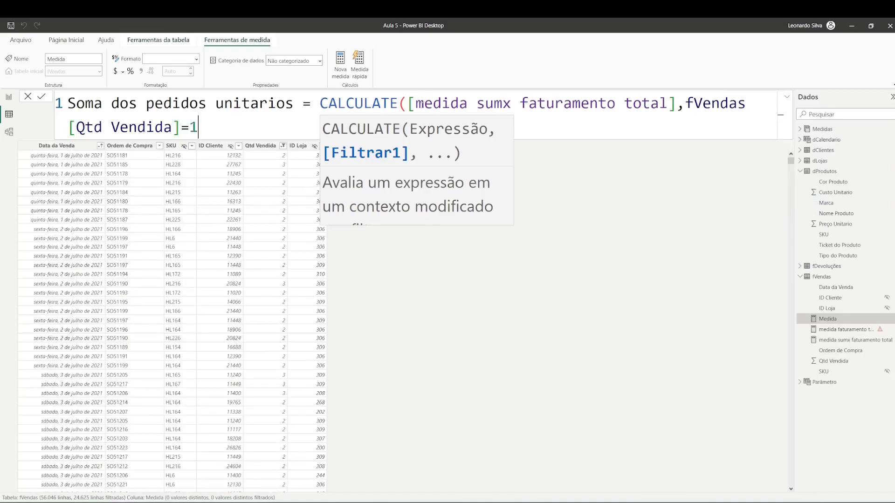
type(")")
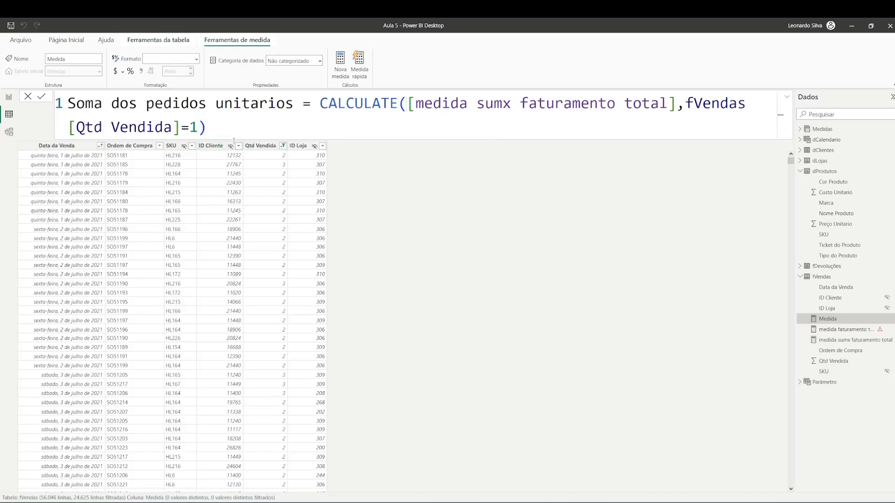
key("Return")
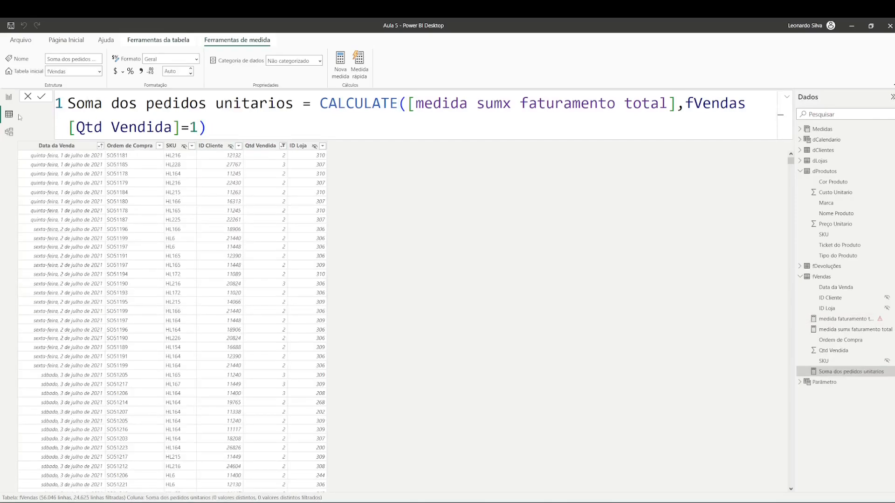
Add a card visual showing the Soma dos pedidos unitarios measure to the report page Página 1.
left_click(8, 98)
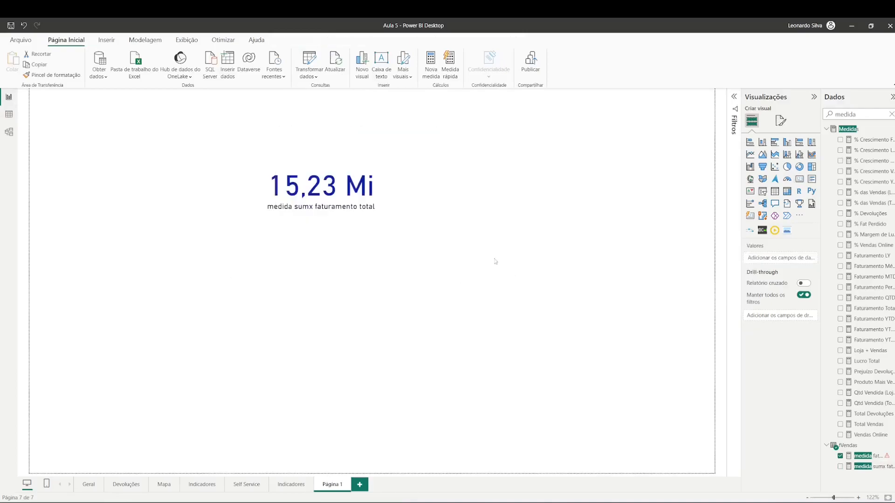
left_click(686, 213)
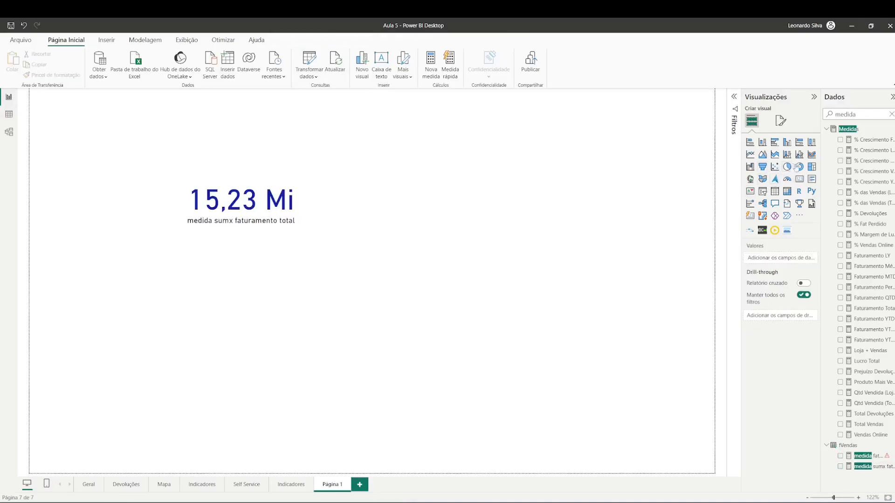
left_click(799, 179)
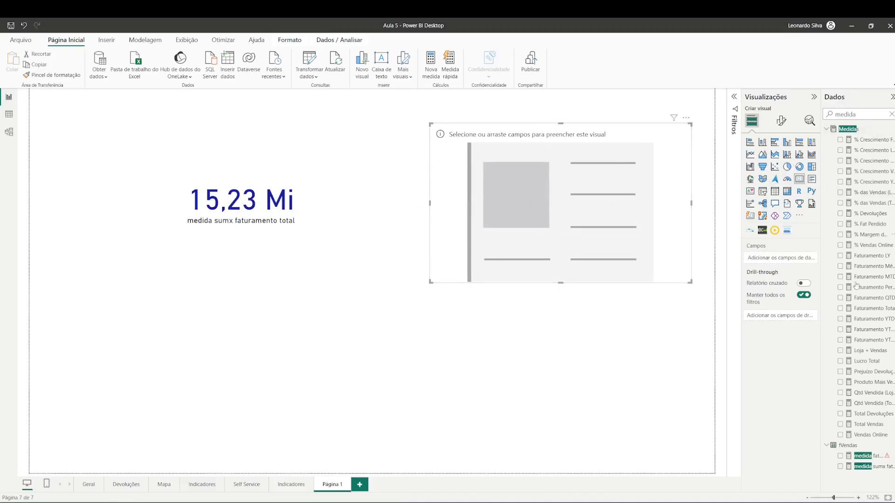
double_click(864, 116)
type("soma")
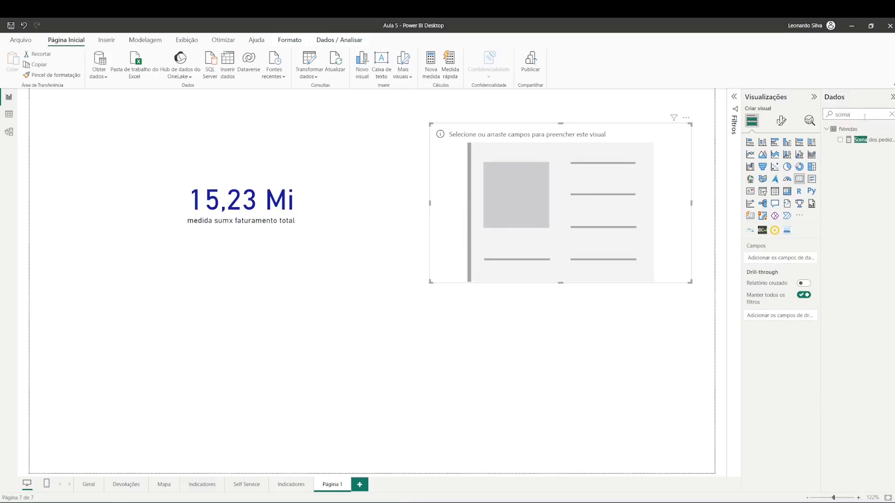
left_click(840, 140)
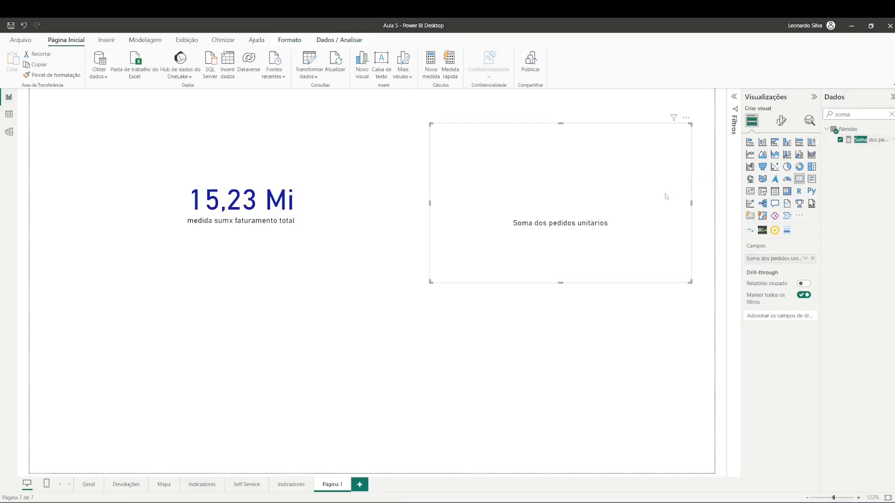
Copy the formatting of the medida sumx faturamento total card onto the Soma dos pedidos unitarios card.
left_click(343, 168)
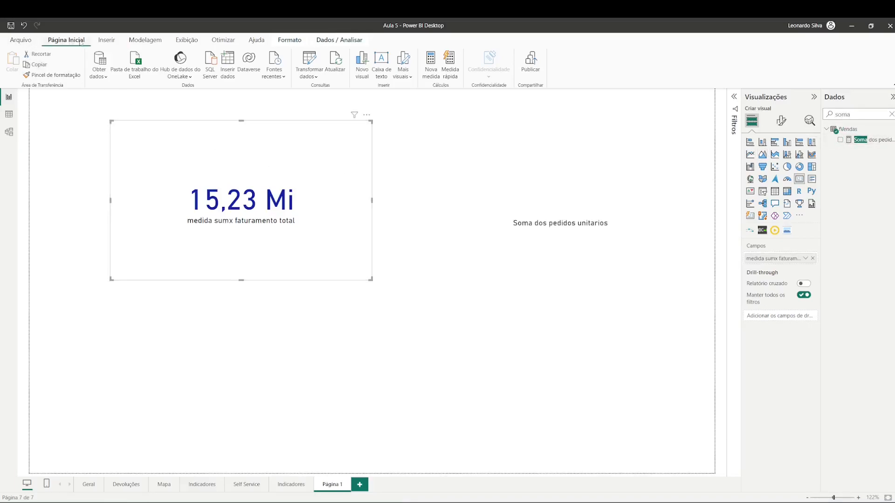
left_click(62, 78)
left_click(535, 174)
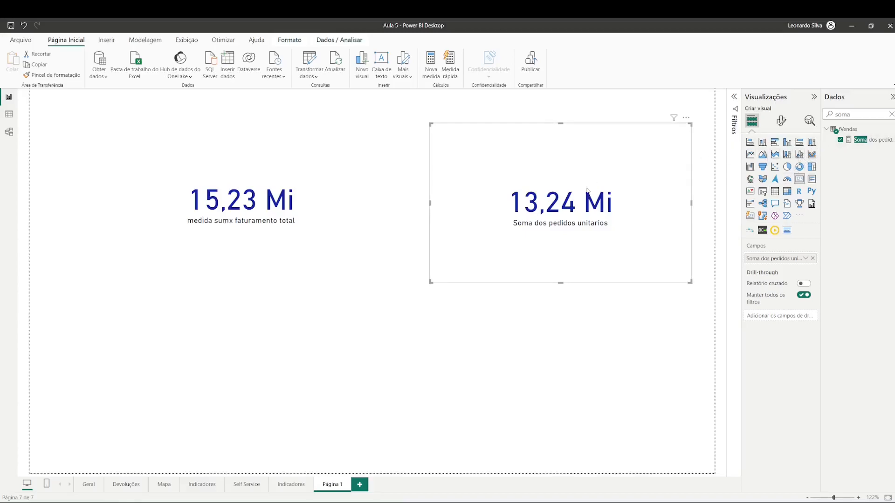
Rename the Soma dos pedidos unitarios measure as "Faturamento unitario".
left_click(851, 140)
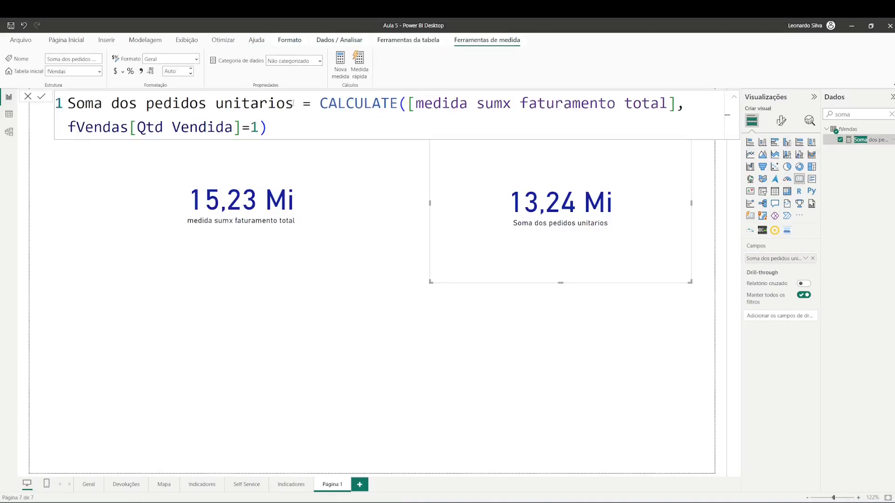
left_click_drag(293, 104, 68, 104)
type("faturamento")
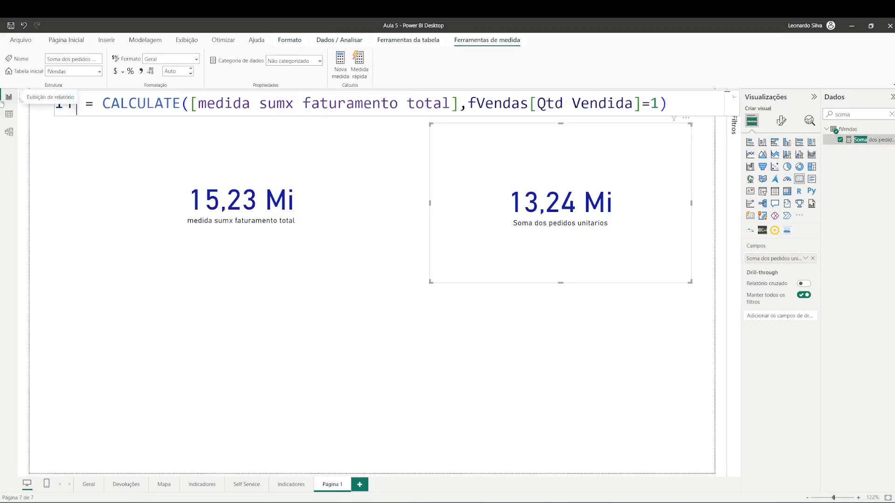
type(" unitario")
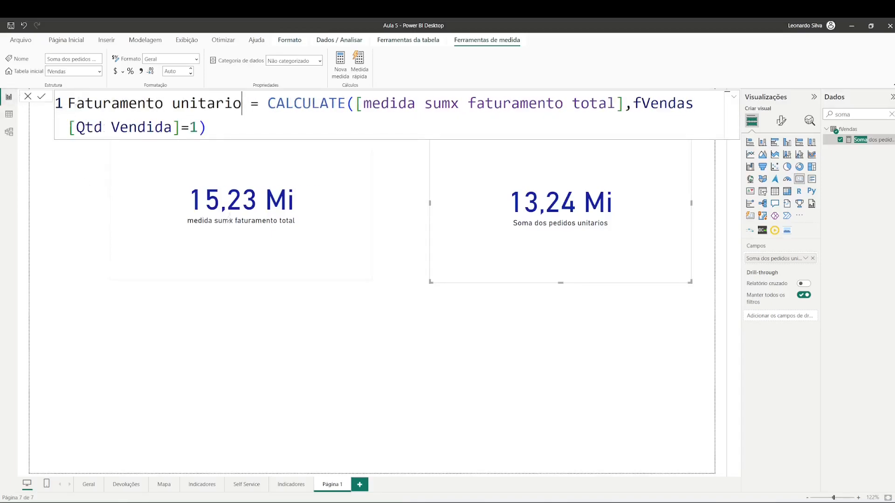
key("Return")
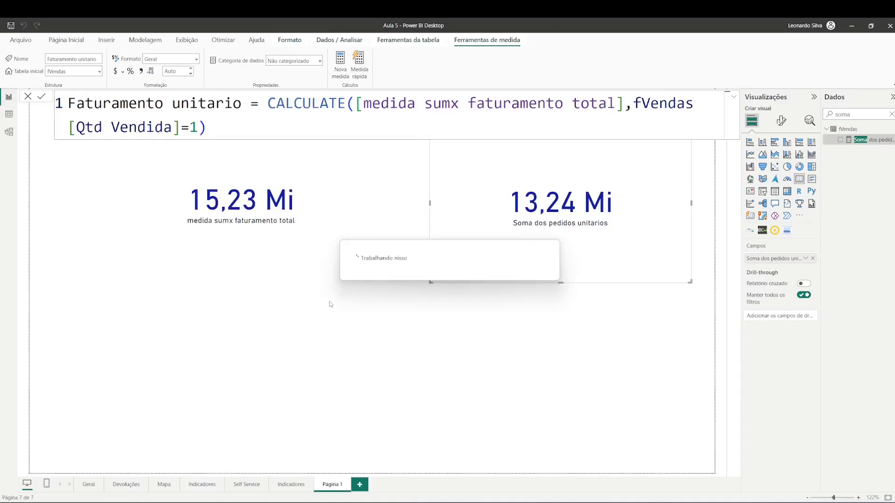
Set the Faturamento unitario filter to fVendas[Qtd Vendida]=2 and place its card beside the medida sumx faturamento total card.
left_click_drag(569, 242, 224, 325)
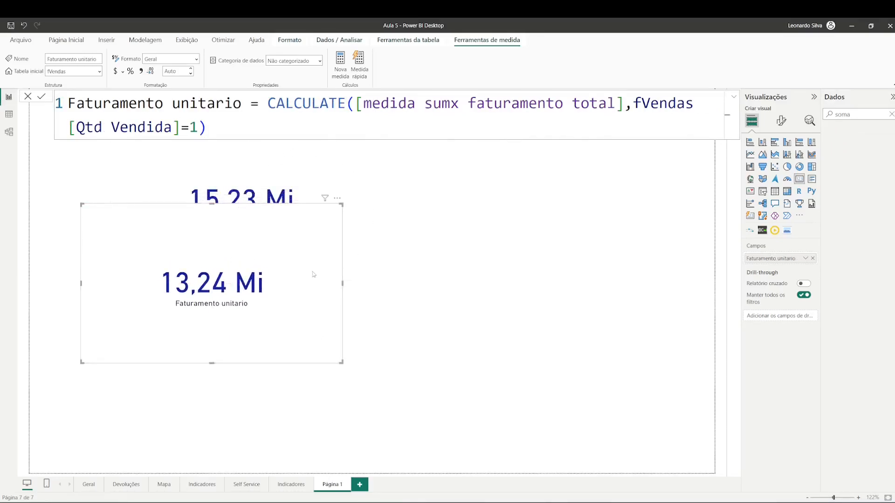
left_click(200, 129)
key("BackSpace")
type("2")
left_click_drag(240, 291, 571, 223)
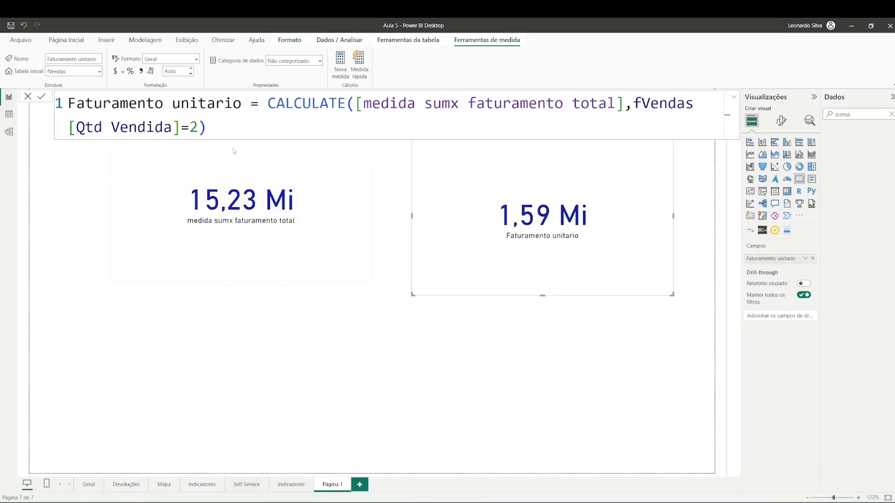
Change the quantity filter in the Faturamento unitario measure to fVendas[Qtd Vendida]=3.
left_click(193, 127)
key("BackSpace")
type("3")
key("Return")
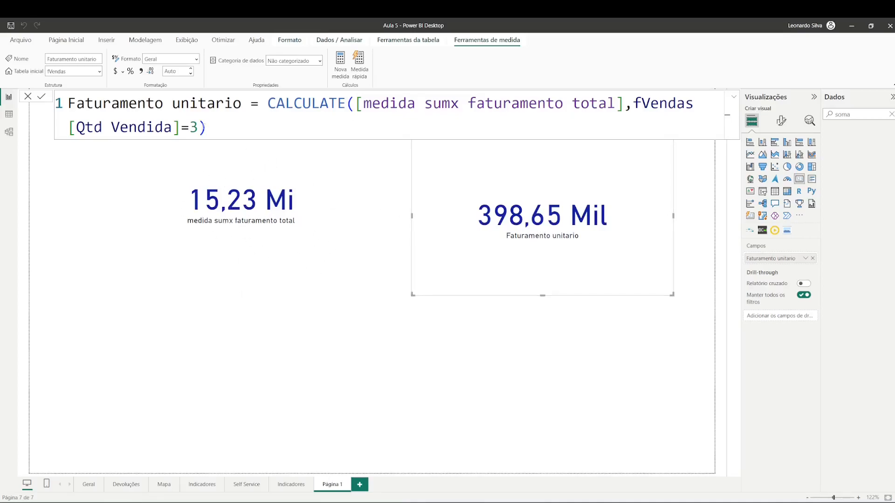
Set the Faturamento unitario filter to fVendas[Qtd Vendida]=1 and move its card to the page's middle, partly overlapping the total revenue card.
left_click(199, 126)
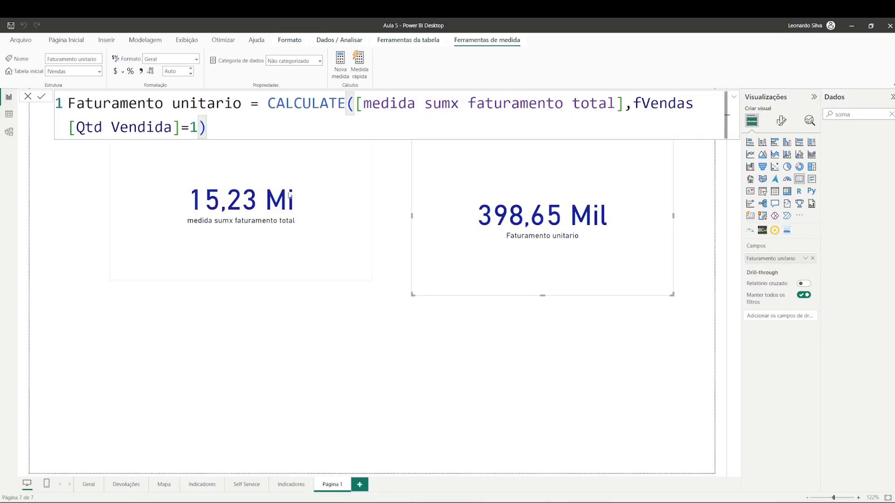
left_click(426, 311)
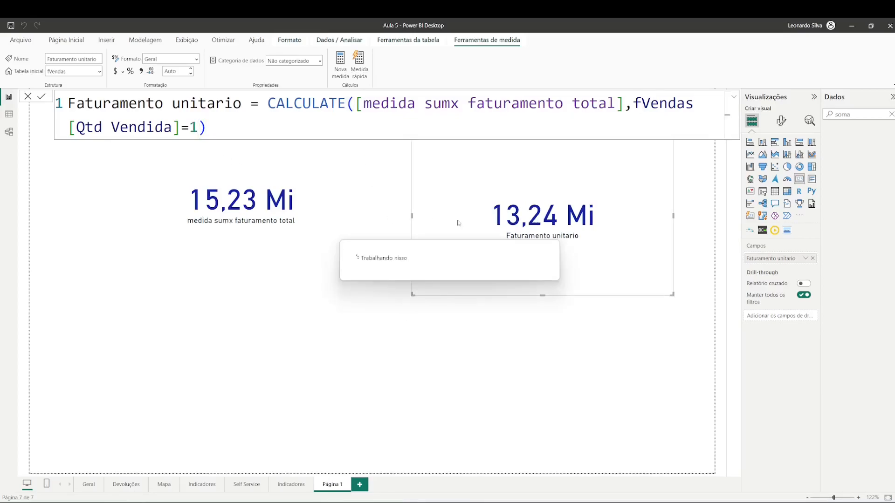
left_click_drag(471, 208, 145, 265)
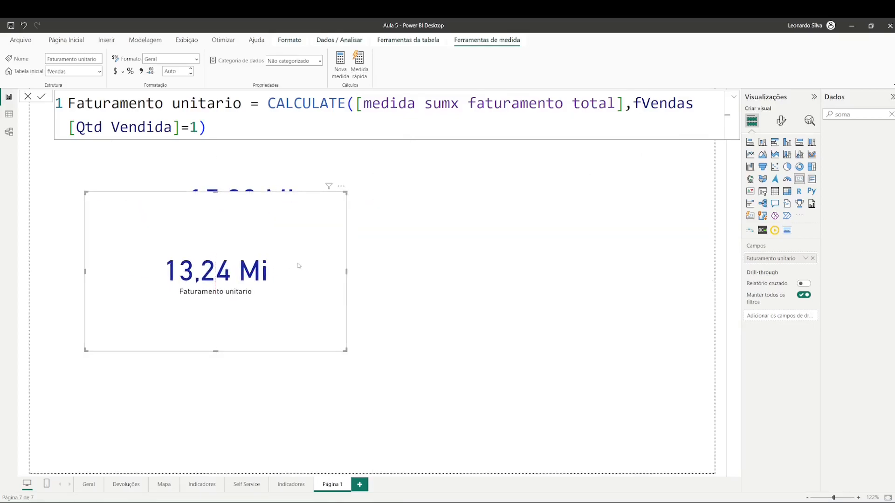
left_click_drag(332, 236, 497, 258)
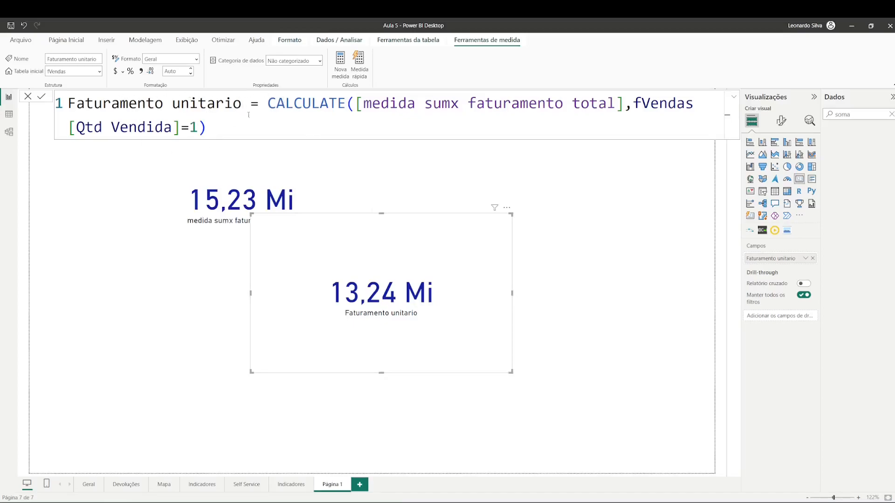
Copy the whole Faturamento unitario formula and paste it into a new measure in place of the default text.
left_click_drag(224, 131, 65, 95)
key("ctrl+c")
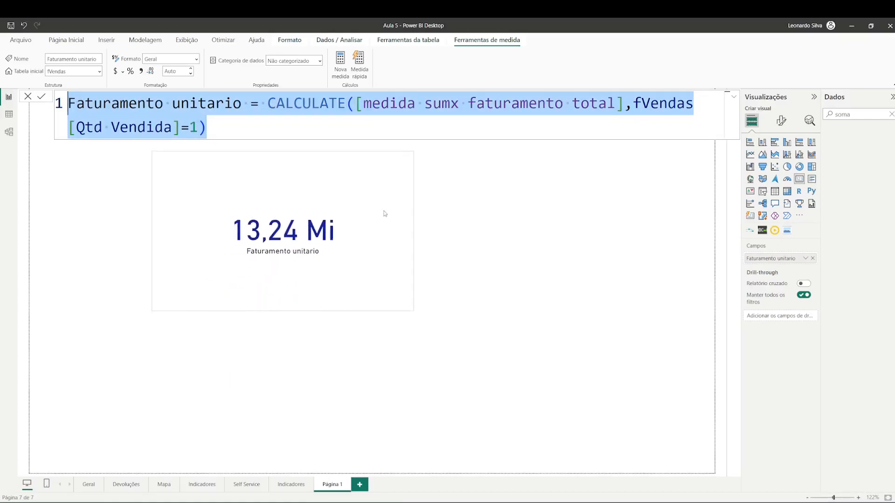
left_click(591, 233)
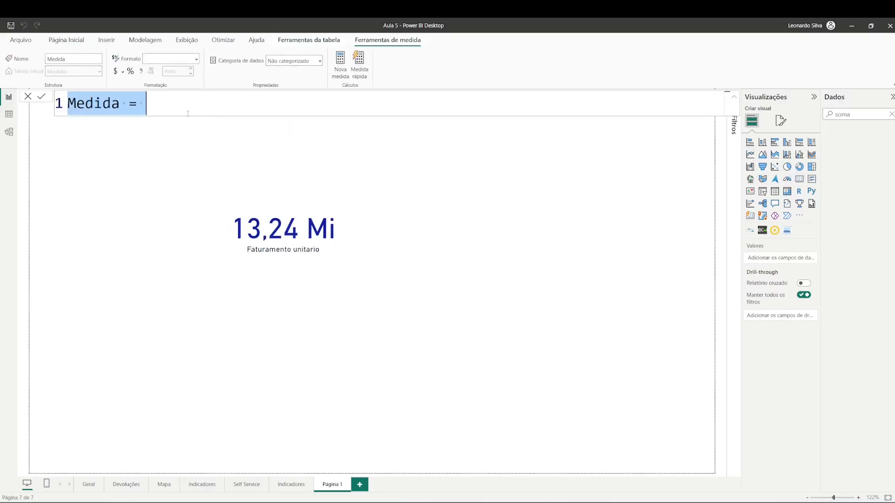
key("ctrl+v")
Rename the pasted measure as "Faturamento Vendas 2" in its formula.
left_click(201, 100)
double_click(201, 100)
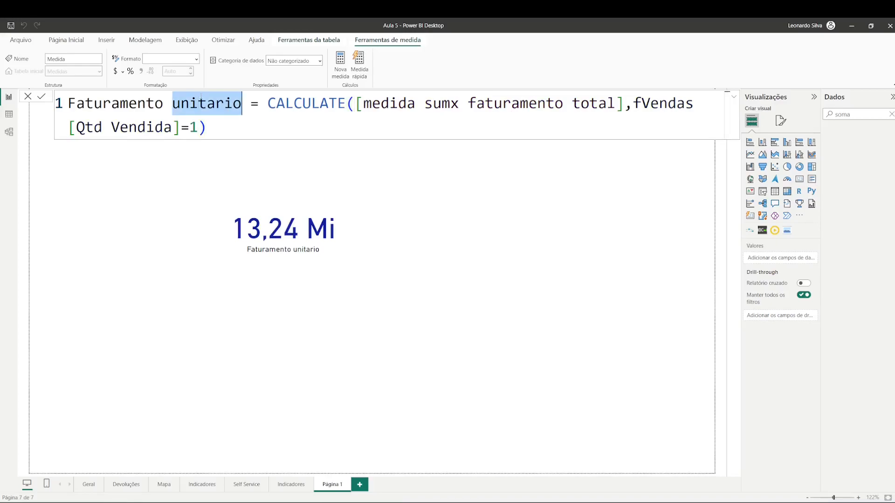
key("Caps_Lock")
type("V")
key("Caps_Lock")
type("endas")
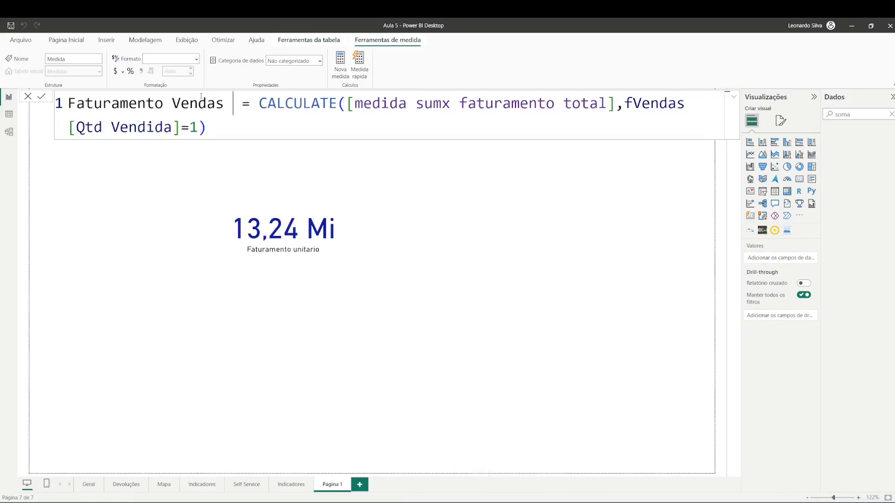
key("Caps_Lock")
type("D")
key("Caps_Lock")
key("BackSpace")
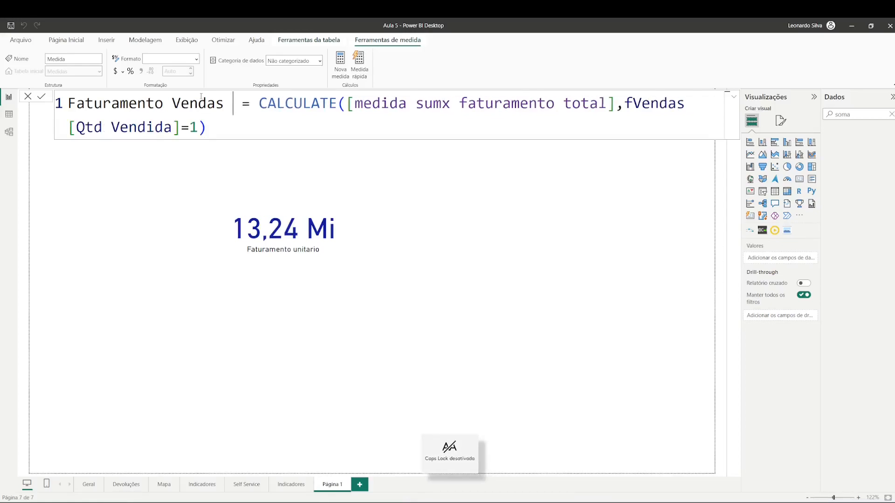
type("2")
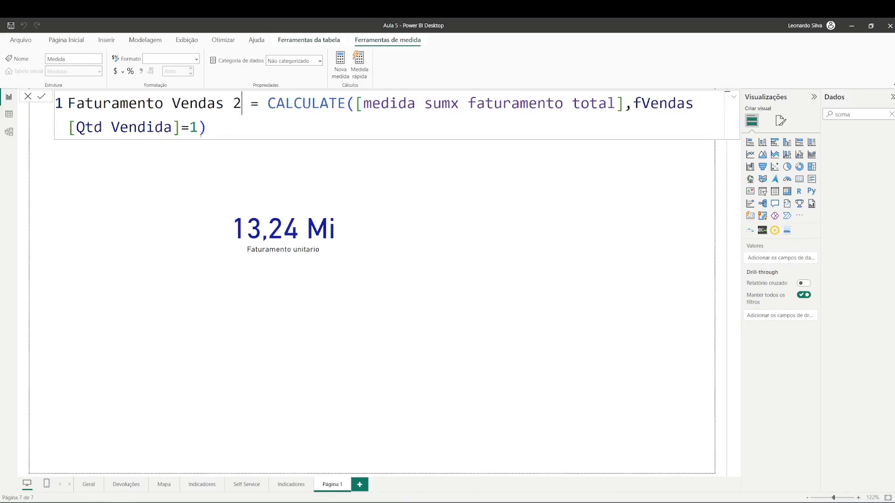
Set the quantity filter of the Faturamento Vendas 2 measure to fVendas[Qtd Vendida]=2 and commit the formula.
left_click(199, 128)
key("BackSpace")
type("2")
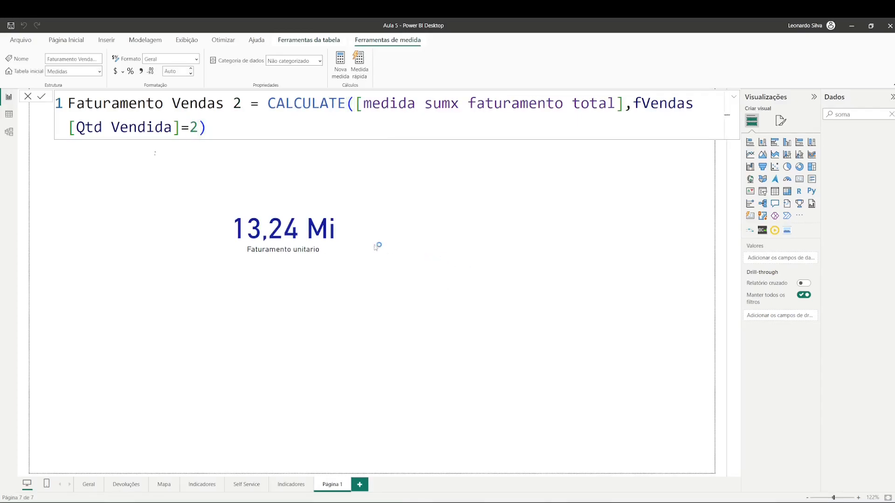
Duplicate the Faturamento unitario card and replace the copy's field with the Faturamento Vendas 2 measure.
left_click(364, 217)
key("ctrl+c")
key("ctrl+v")
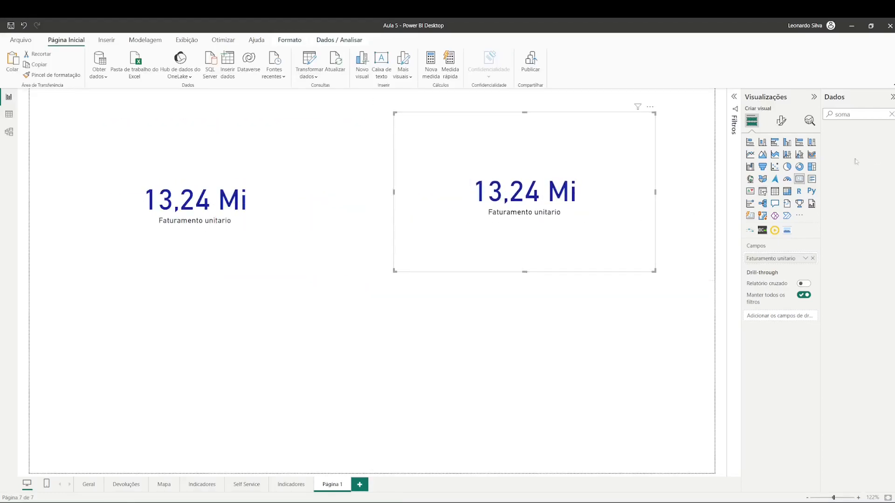
left_click(891, 116)
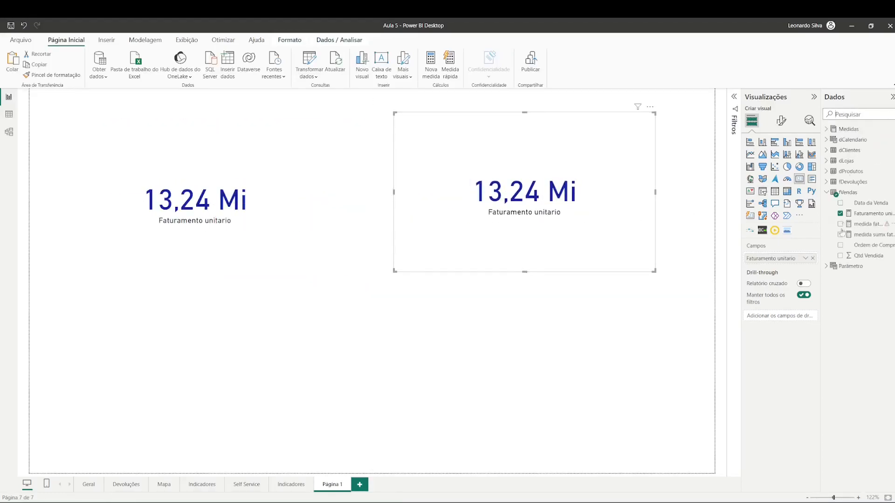
left_click(839, 214)
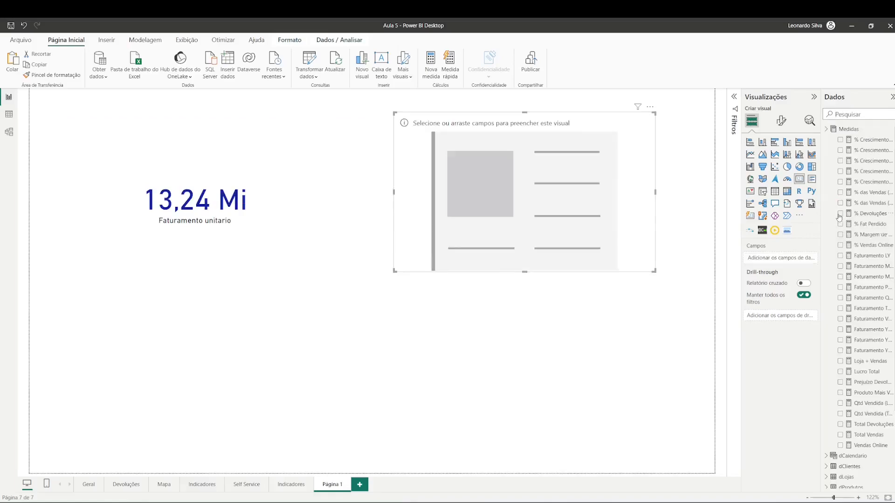
left_click(852, 115)
type("faturament")
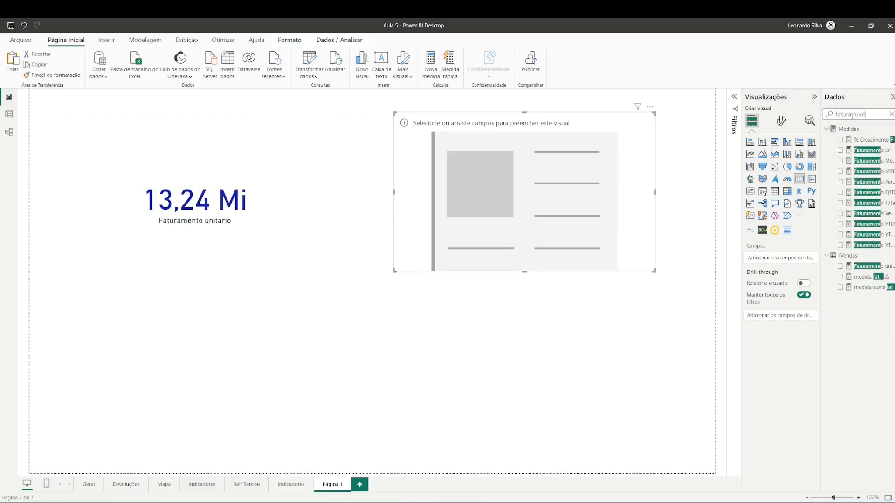
type("o ve")
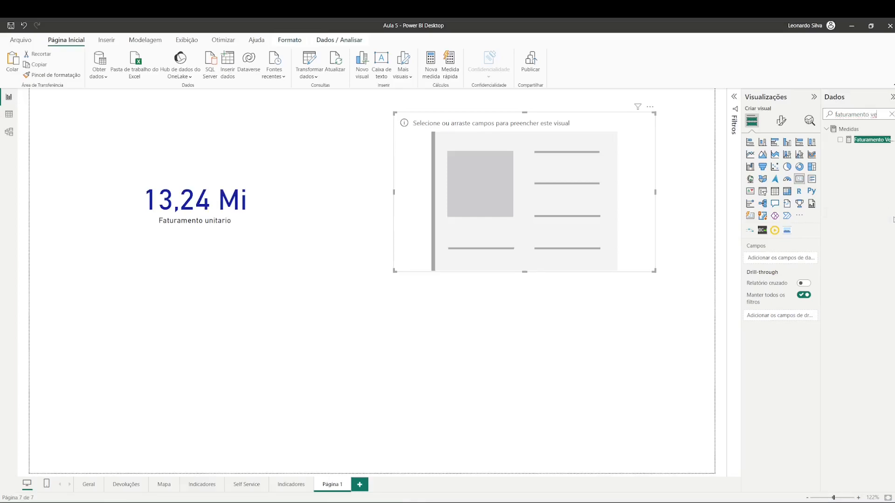
left_click(839, 140)
Stack the Faturamento unitario card above the Faturamento Vendas 2 card on the right side of the report page.
left_click_drag(624, 193, 603, 260)
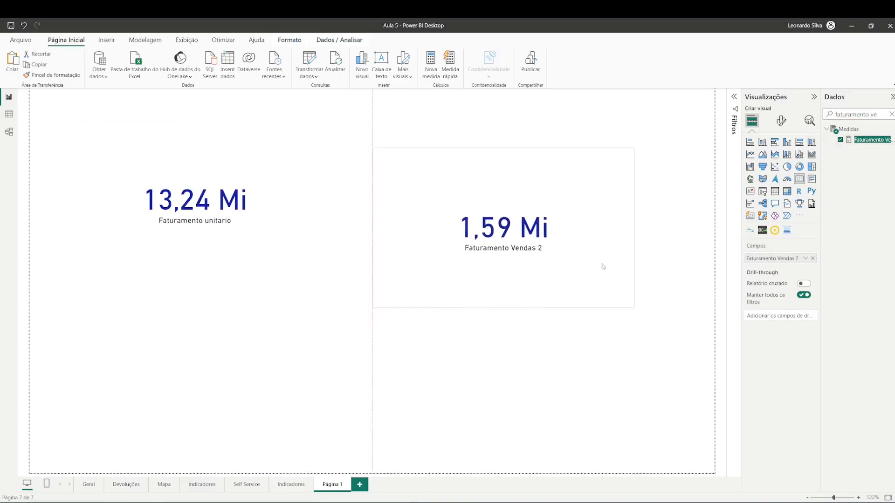
left_click_drag(185, 165, 543, 156)
left_click_drag(587, 300, 592, 375)
left_click_drag(563, 175, 643, 182)
left_click_drag(610, 308, 665, 312)
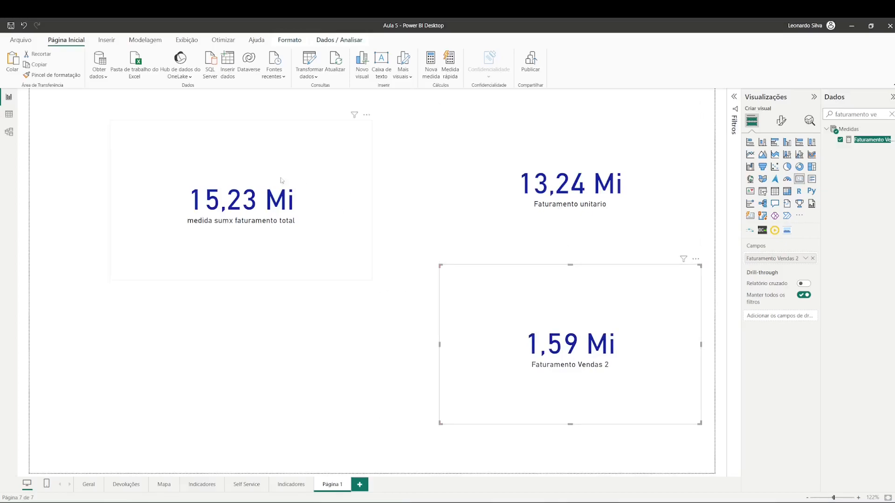
Move the medida sumx faturamento total card to the page's upper-left corner and delete the Qtd Devolvida card.
left_click_drag(247, 166, 166, 134)
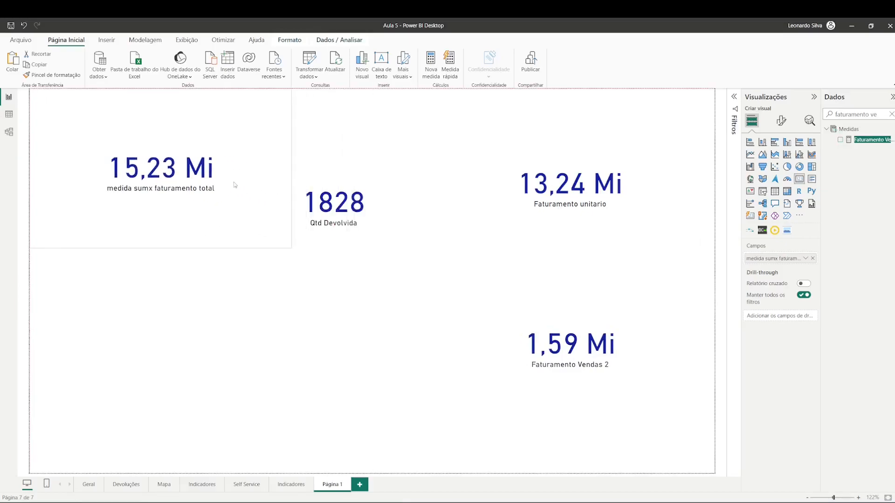
left_click(359, 212)
key("Delete")
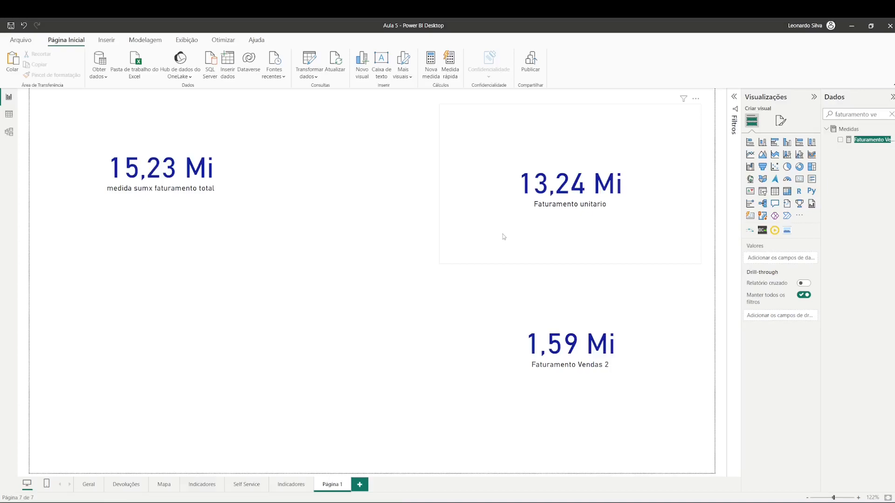
Show the rows of the fVendas table in the table view.
left_click(16, 114)
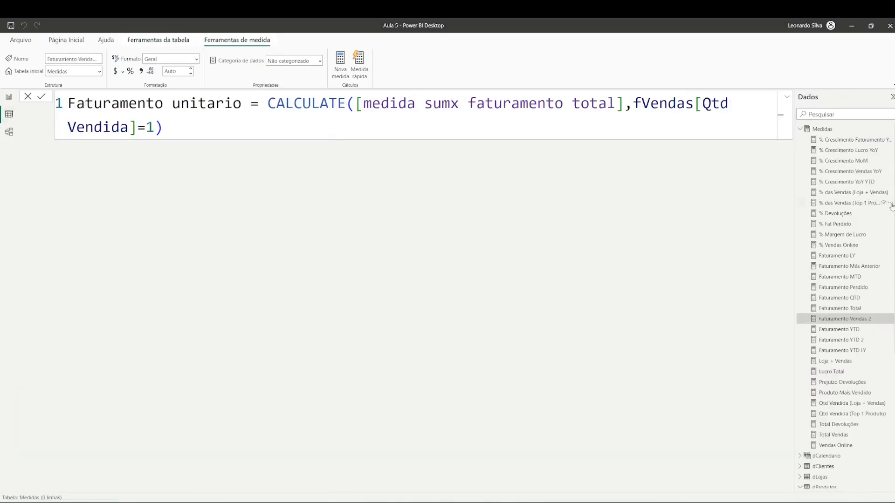
left_click(800, 129)
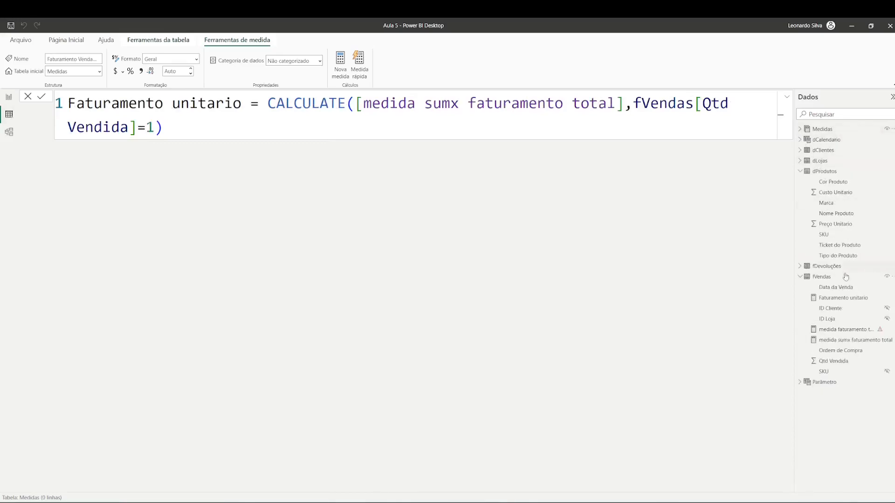
left_click(822, 277)
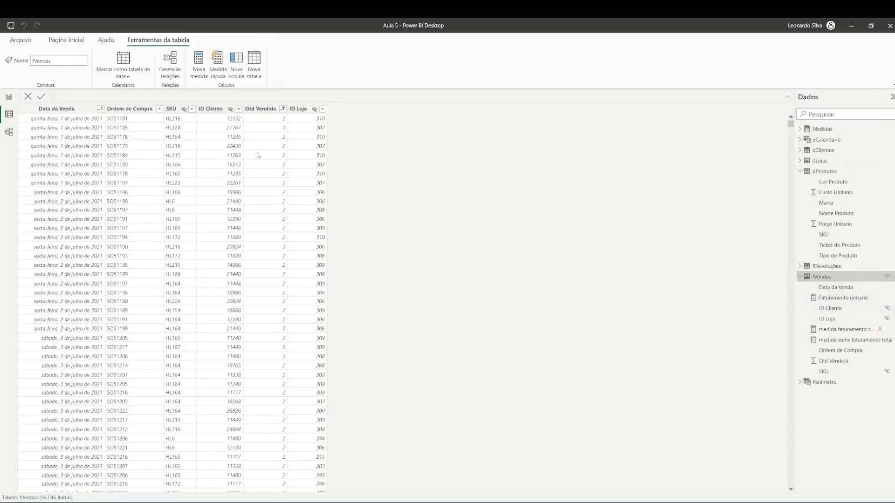
Examine the fields of the dClientes and dCalendario tables, including the date hierarchies under Datas and Inicio do Mês.
key("super+plus")
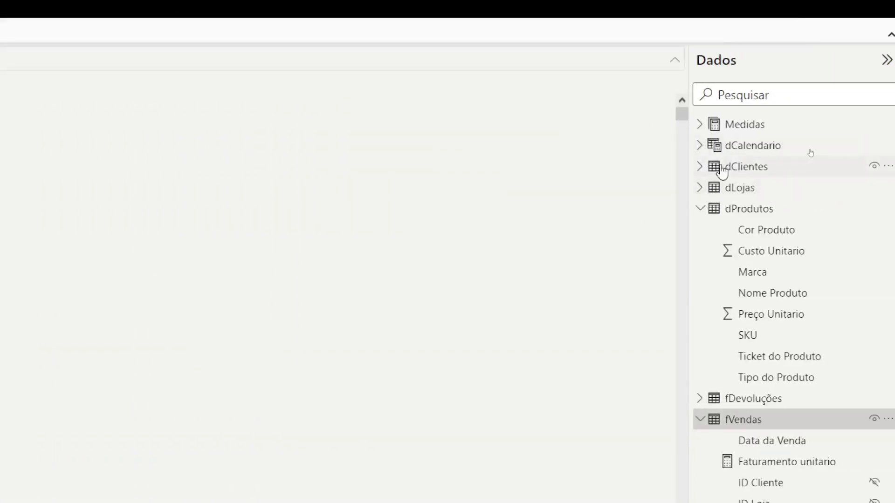
left_click(700, 167)
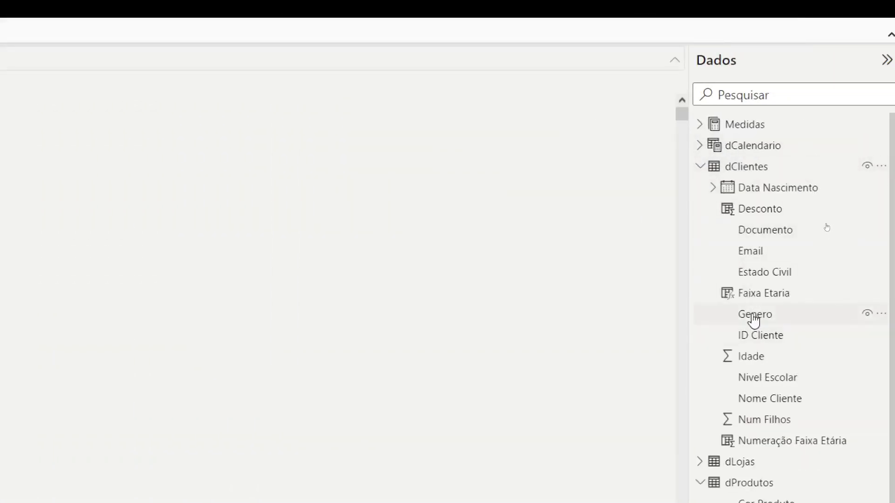
left_click(700, 167)
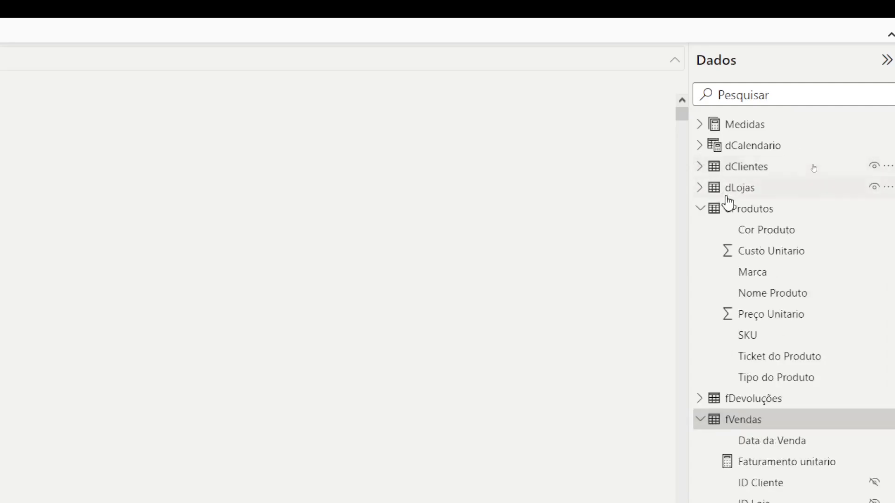
left_click(700, 167)
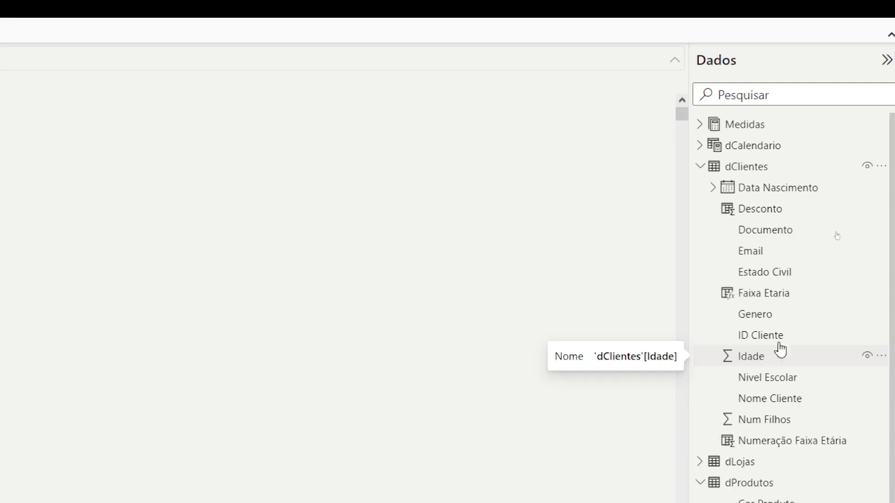
left_click(700, 168)
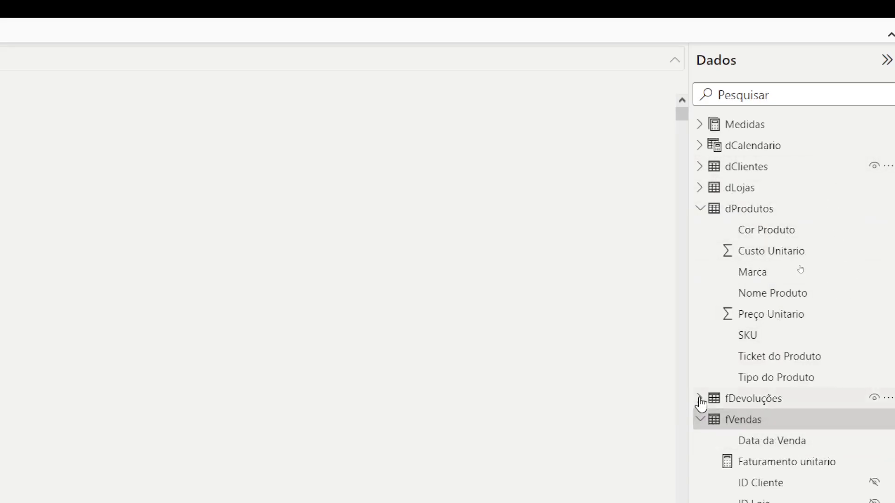
left_click(701, 419)
left_click(700, 209)
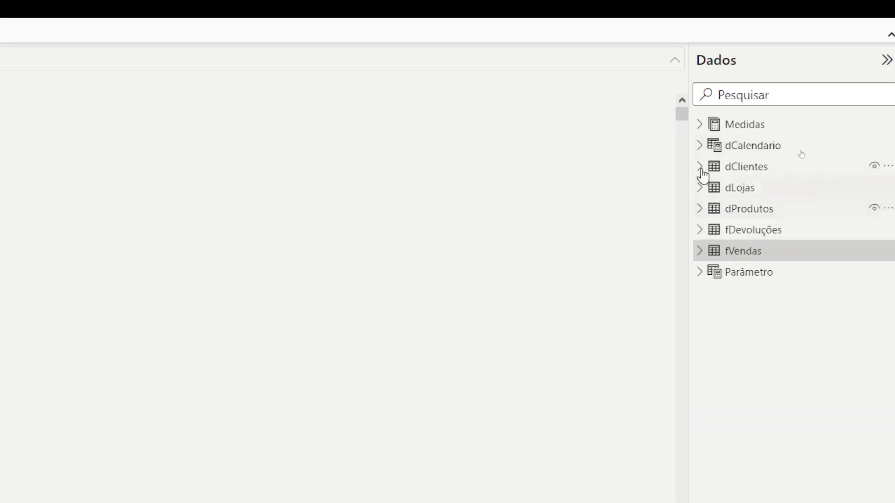
left_click(700, 145)
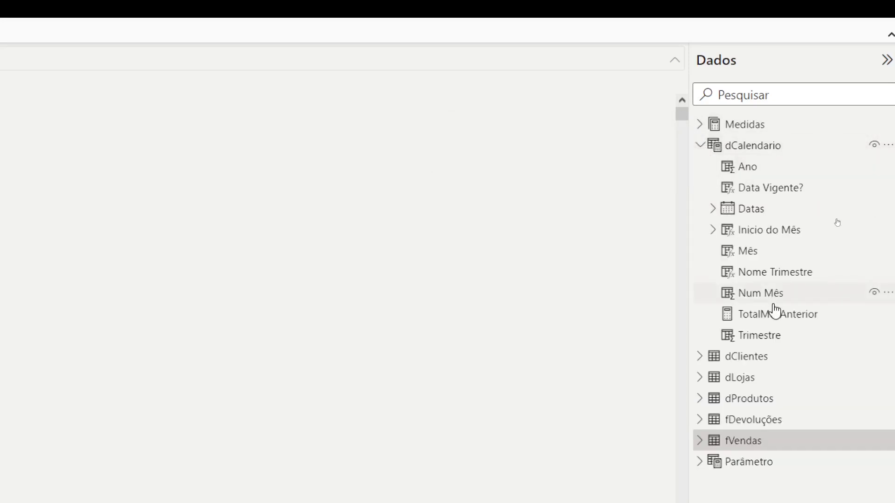
left_click(713, 230)
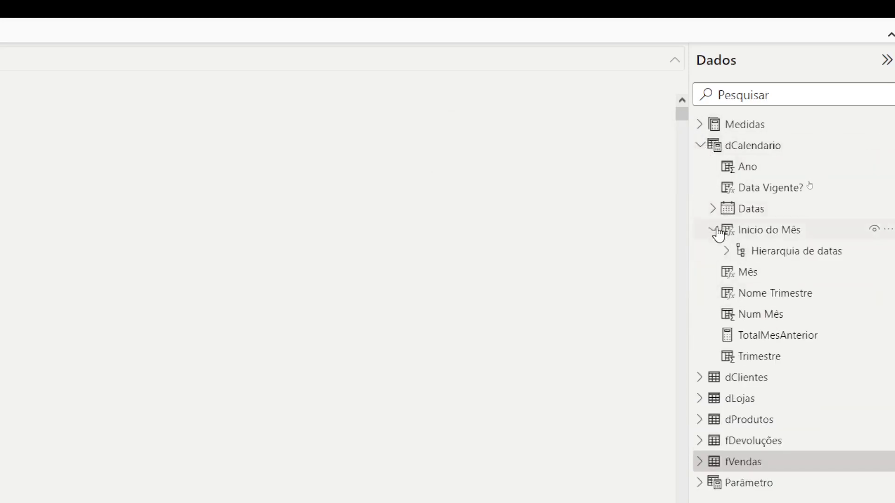
left_click(713, 211)
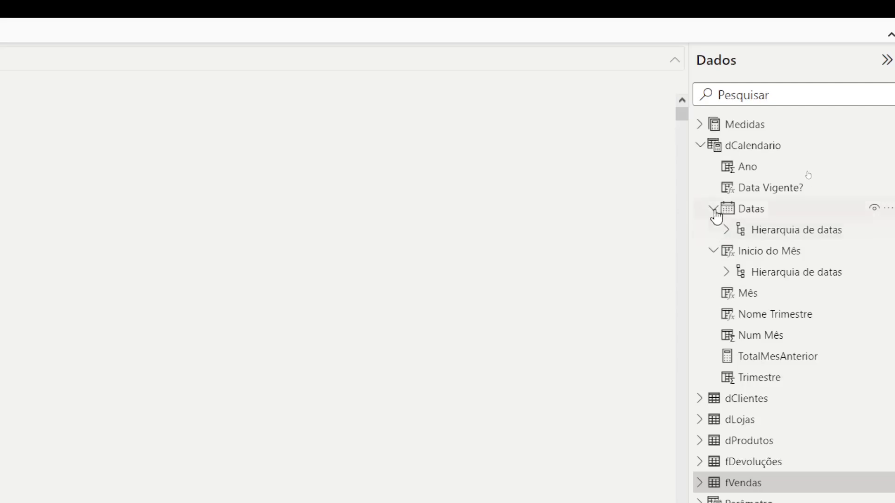
left_click(714, 210)
left_click(714, 230)
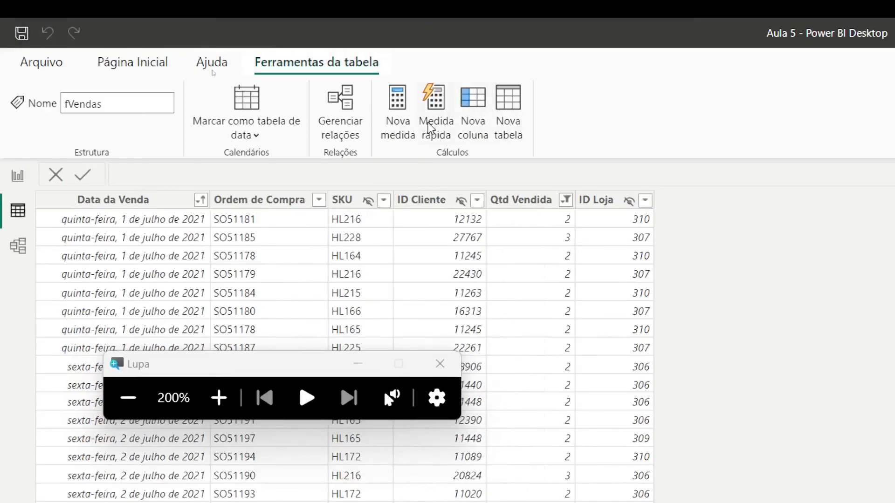
Create a new measure in the fVendas table and name it "Fat 2021".
left_click(390, 106)
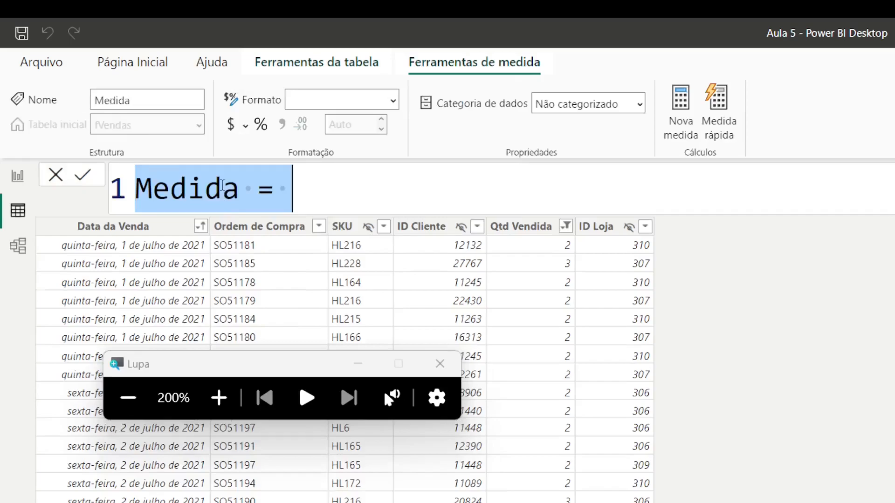
double_click(223, 184)
type("Faturamento ")
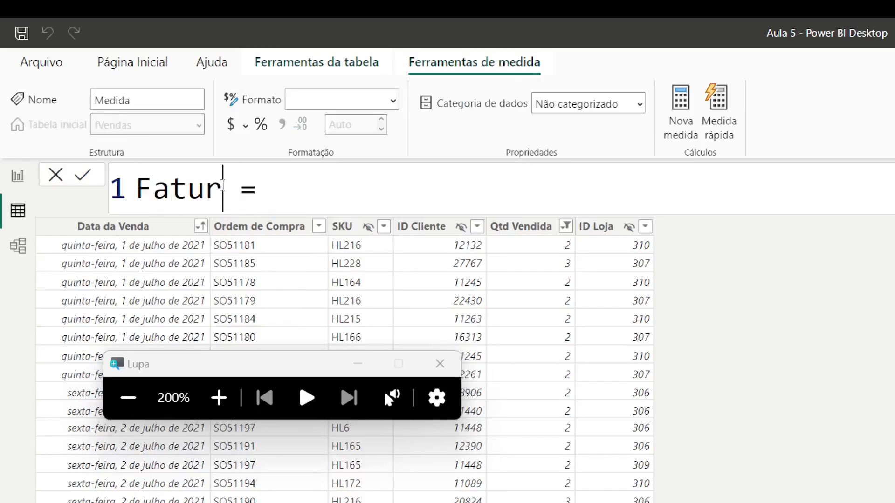
type("de 2021")
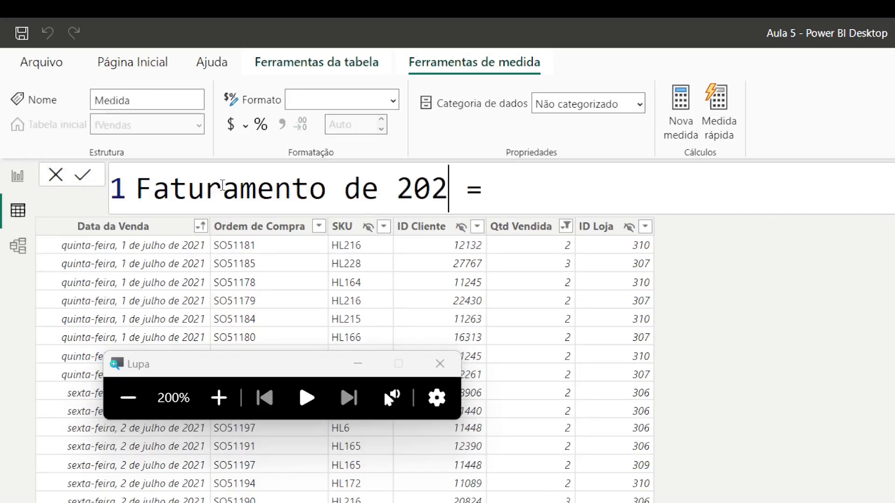
left_click_drag(364, 189, 180, 205)
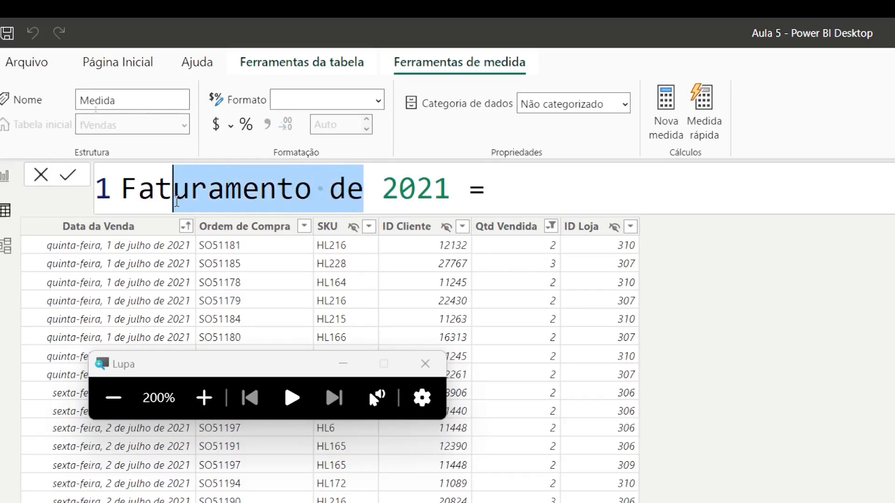
key("BackSpace")
Define the Fat 2021 measure as CALCULATE([medida sumx faturamento total],dCalendario[Ano]=2021).
left_click(337, 185)
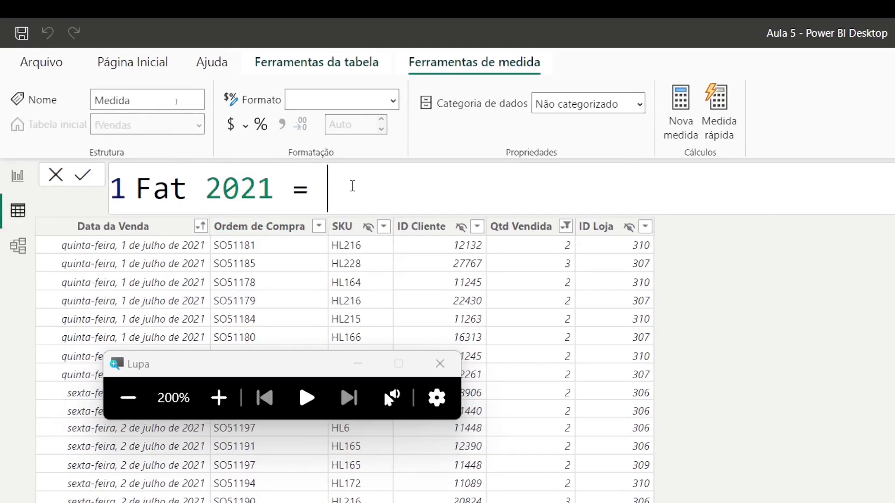
type("ca")
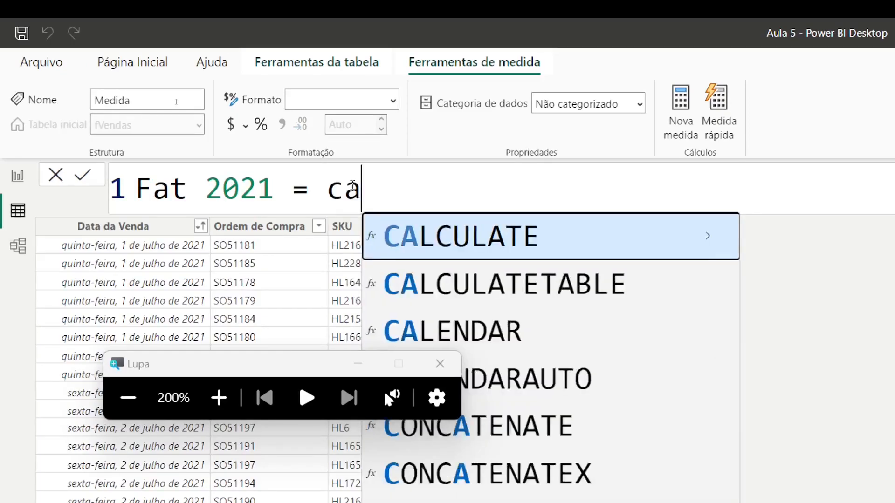
key("Tab")
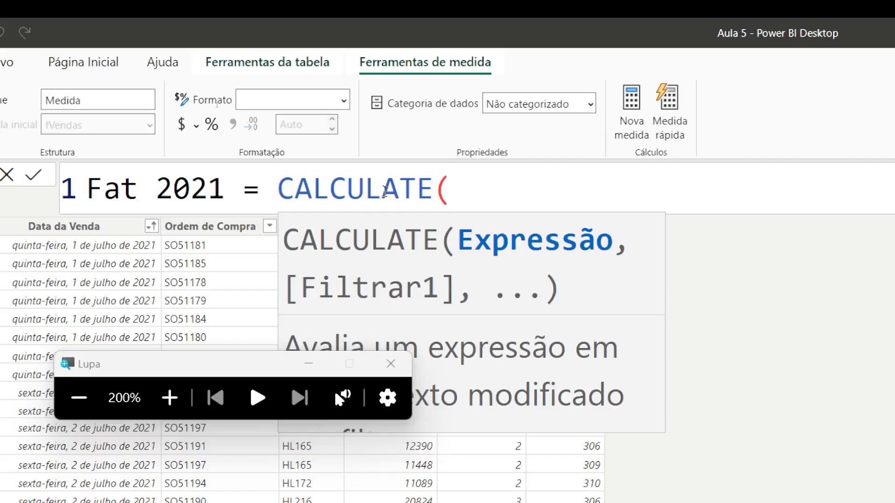
type("sumx")
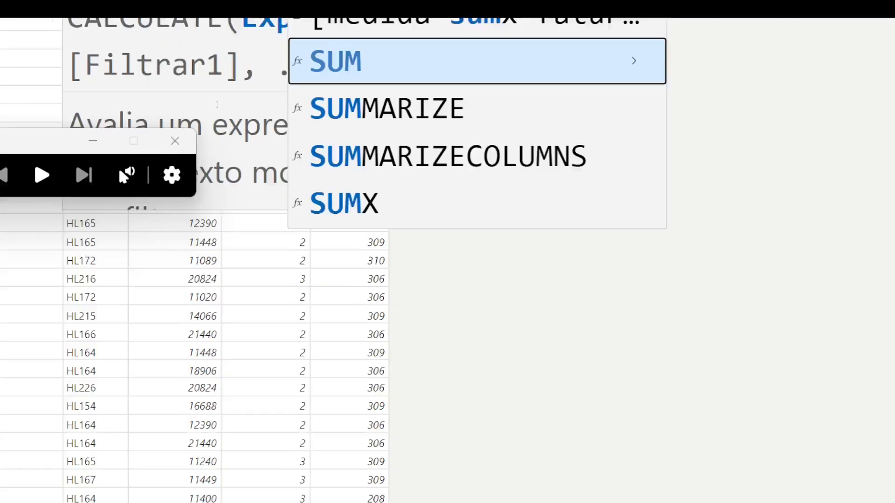
left_click(548, 251)
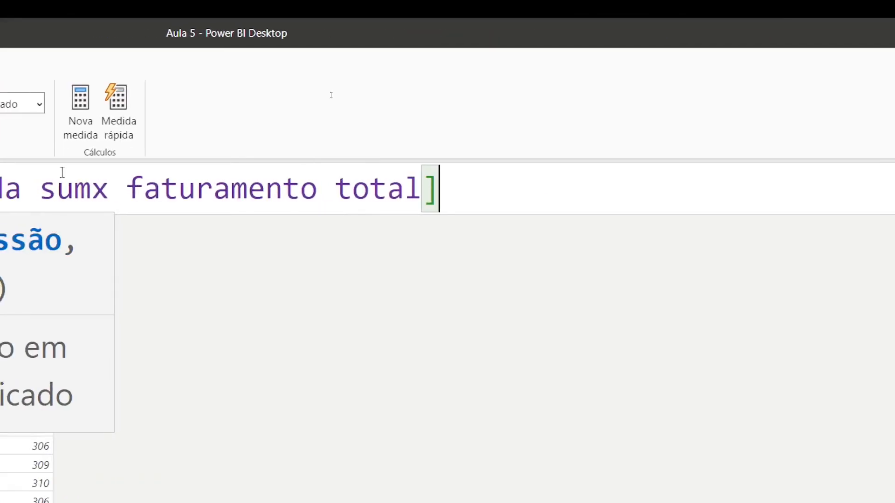
type(",")
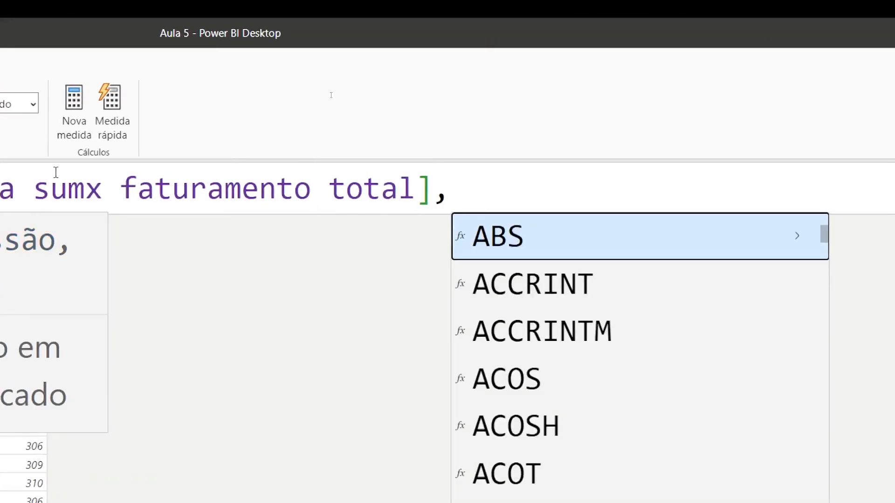
type("ano")
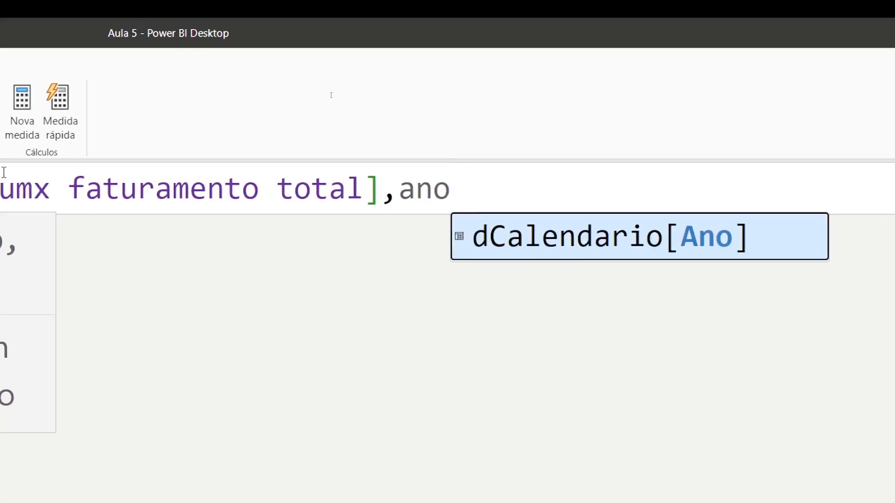
key("Tab")
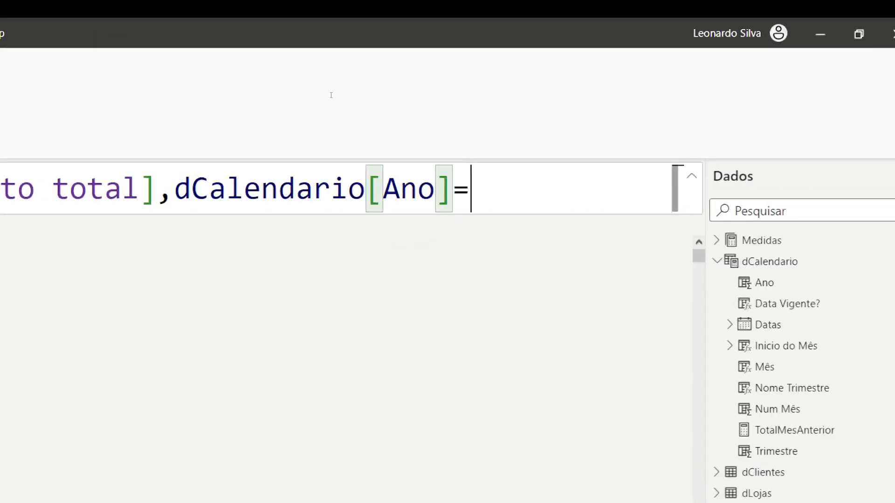
type("=2021")
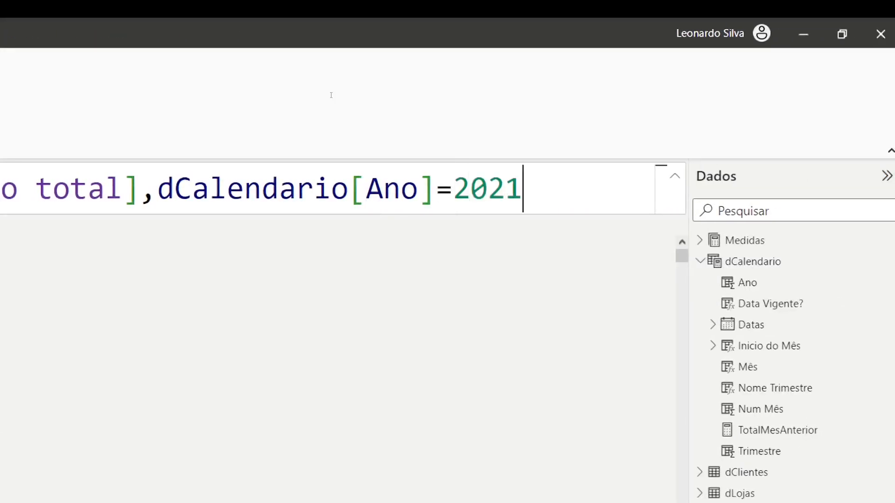
type(")")
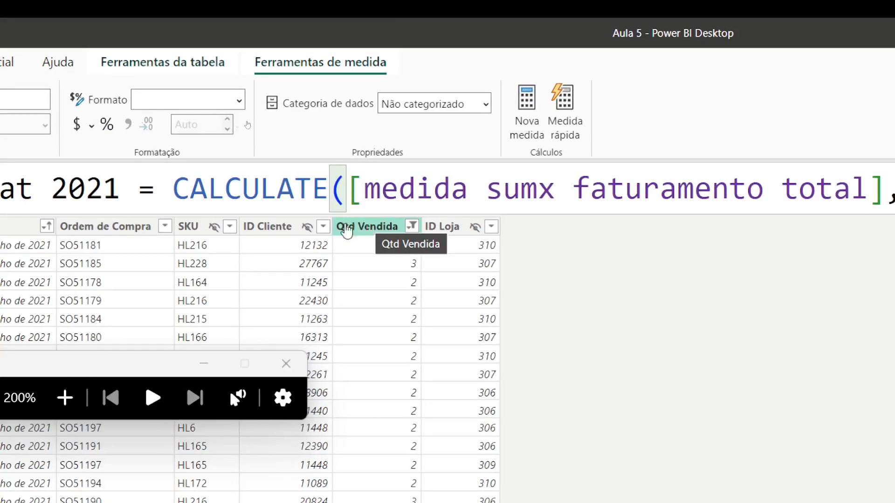
Examine in the model view how the dCalendario table relates to the fVendas and fDevoluções tables.
left_click(17, 251)
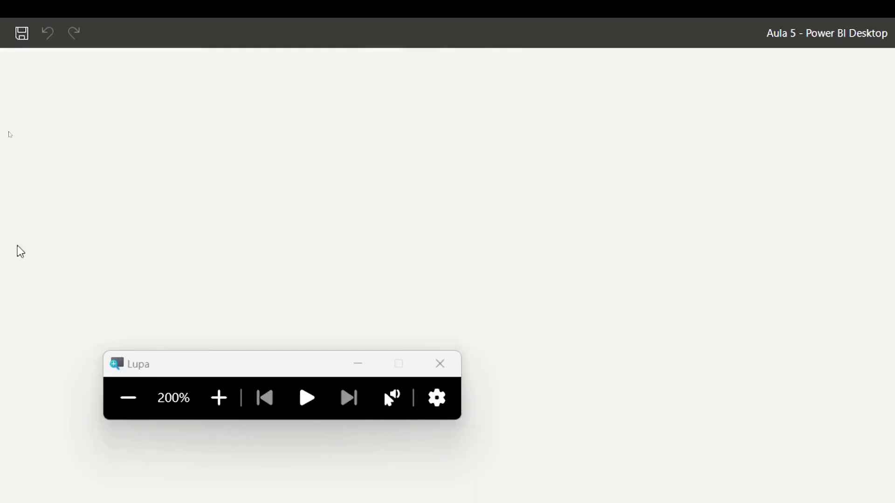
left_click_drag(307, 364, 293, 478)
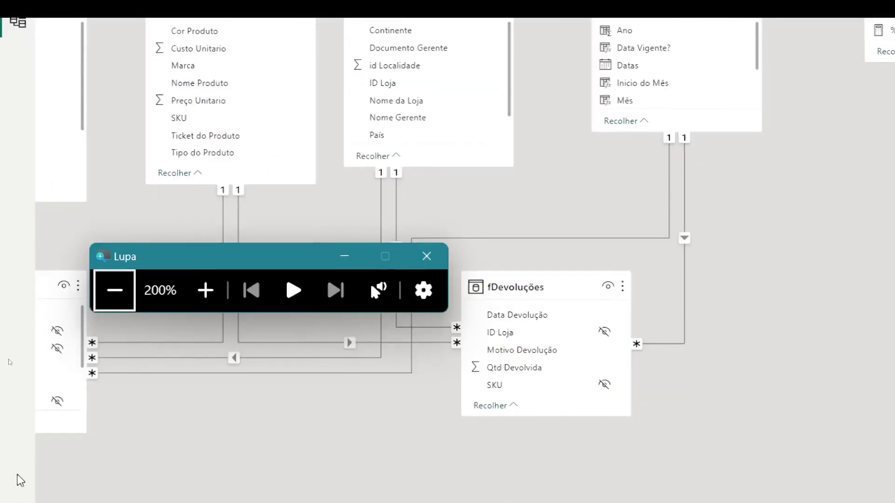
left_click_drag(288, 263, 303, 502)
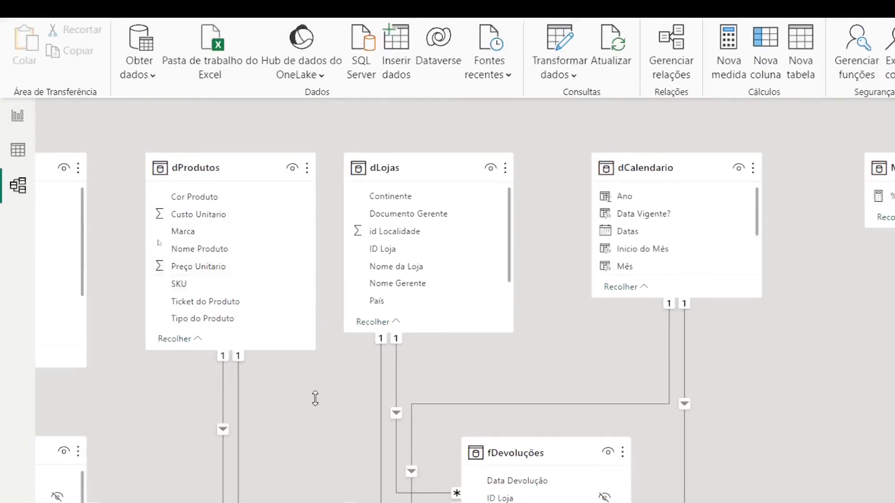
scroll(64, 424, "left", 3)
scroll(46, 401, "right", 1)
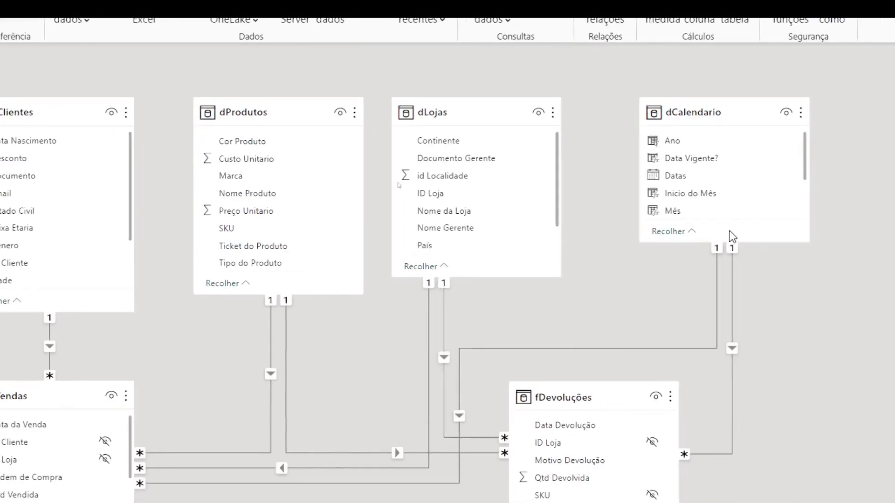
left_click(716, 246)
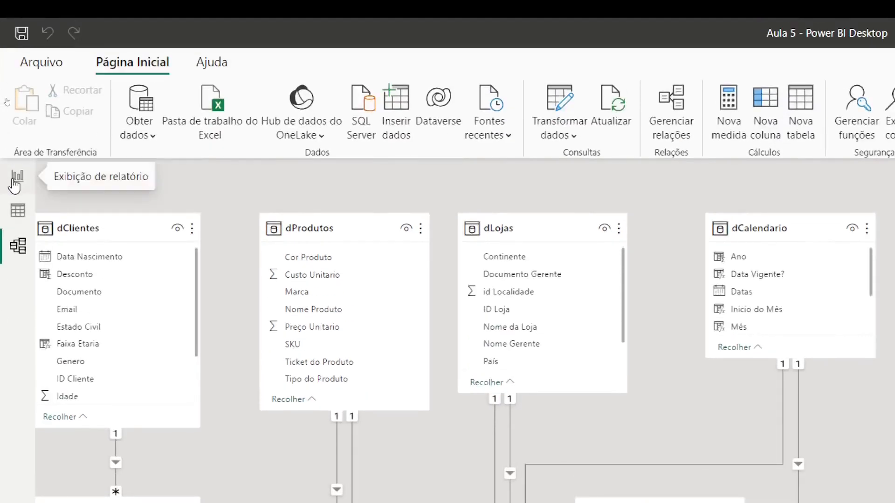
Add a card visual to the report page and fill it with the Fat 2021 measure.
left_click(15, 184)
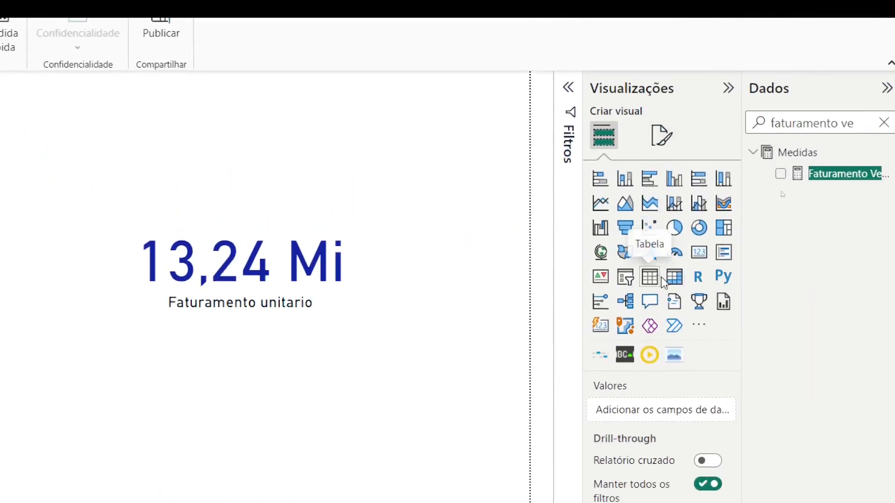
left_click(698, 251)
double_click(824, 123)
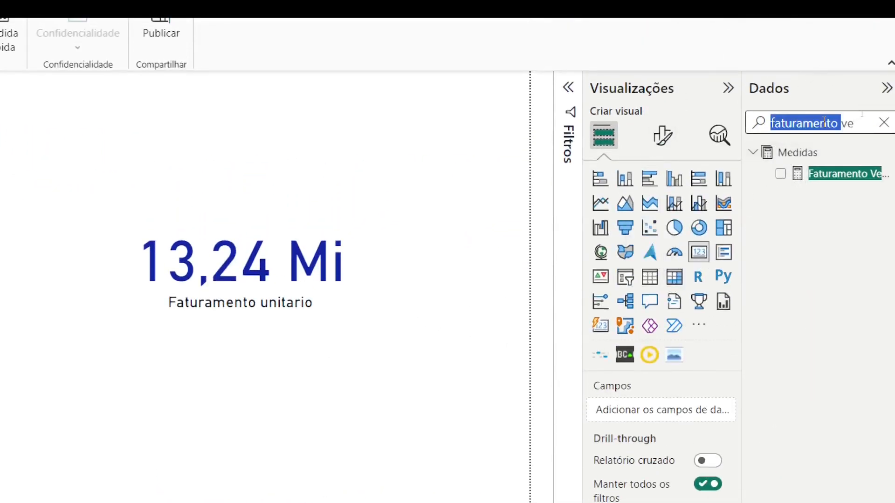
key("ctrl+a")
type("2")
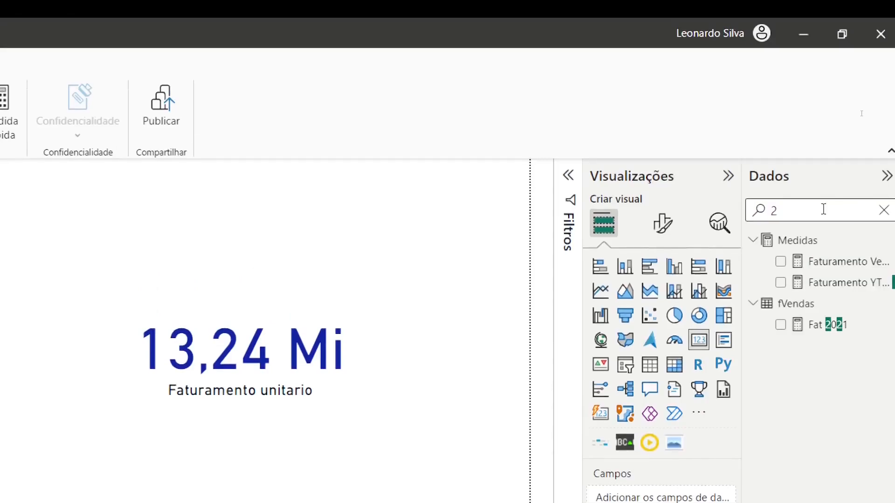
left_click(784, 322)
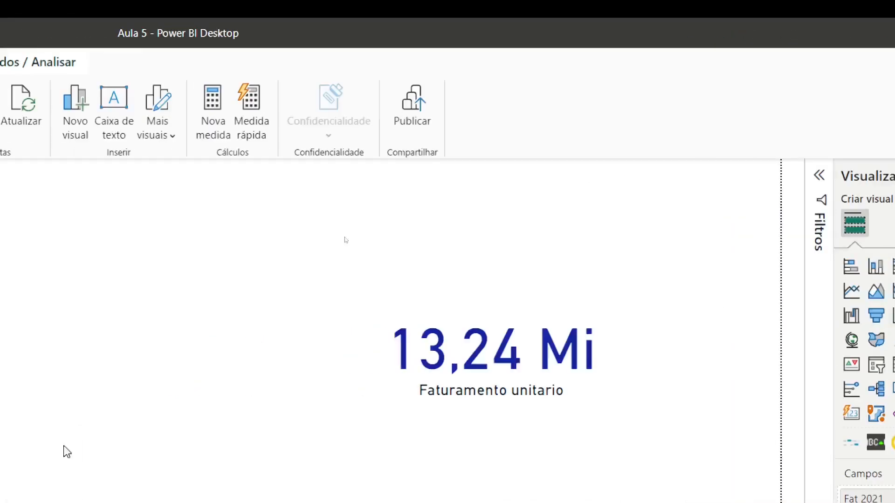
Rearrange the cards so Fat 2021 stands alone in the page's upper right and the other three overlap in the upper left.
left_click_drag(251, 371, 658, 298)
left_click_drag(161, 179, 165, 48)
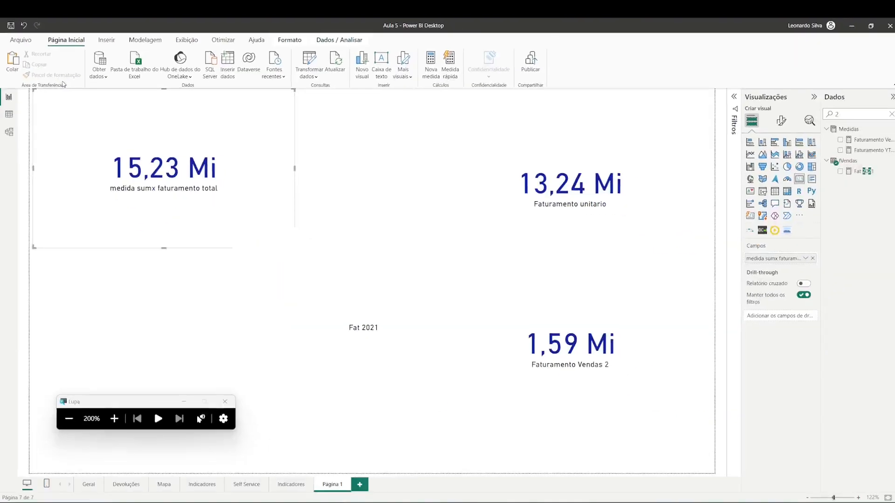
left_click_drag(244, 186, 329, 214)
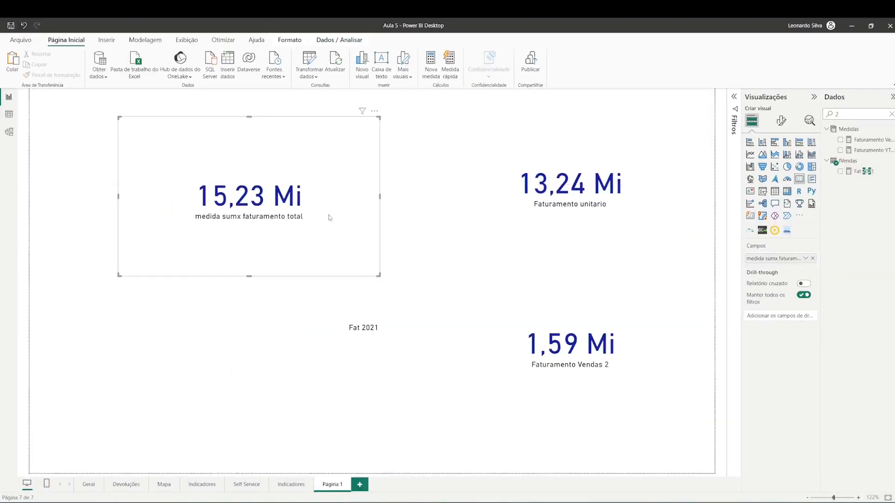
left_click(477, 221)
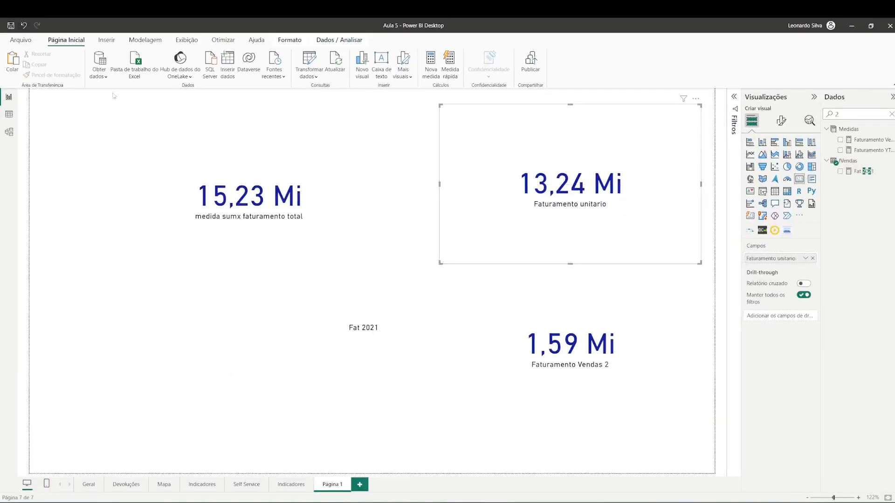
left_click(115, 44)
left_click(145, 41)
left_click(67, 41)
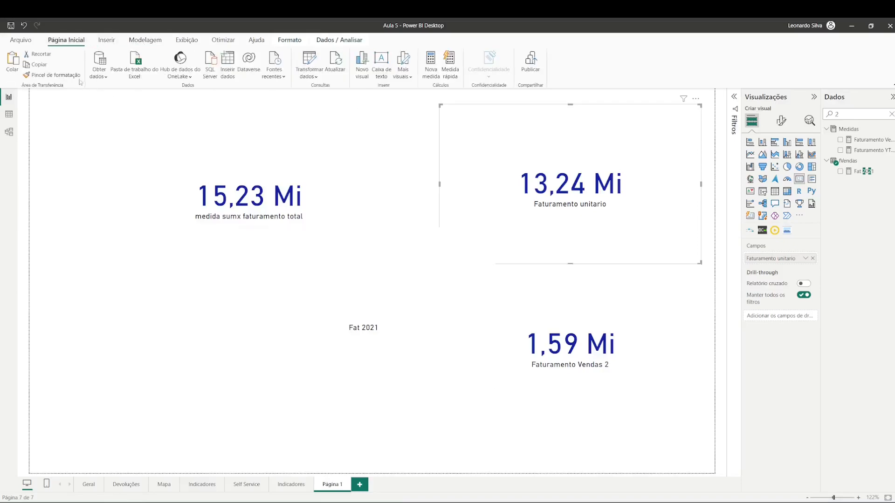
left_click_drag(340, 300, 457, 184)
left_click_drag(588, 198, 168, 248)
left_click_drag(522, 359, 144, 231)
left_click_drag(419, 255, 543, 221)
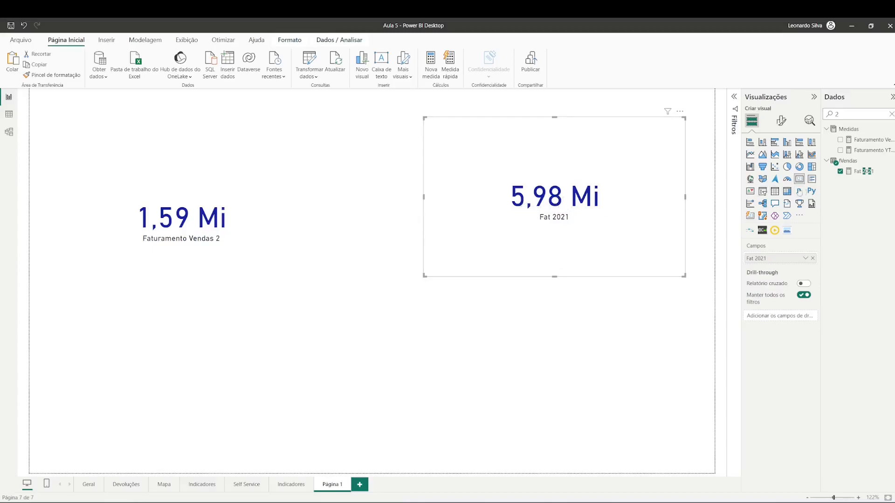
Change the year filter in the Fat 2021 measure's formula to 2022.
left_click(862, 172)
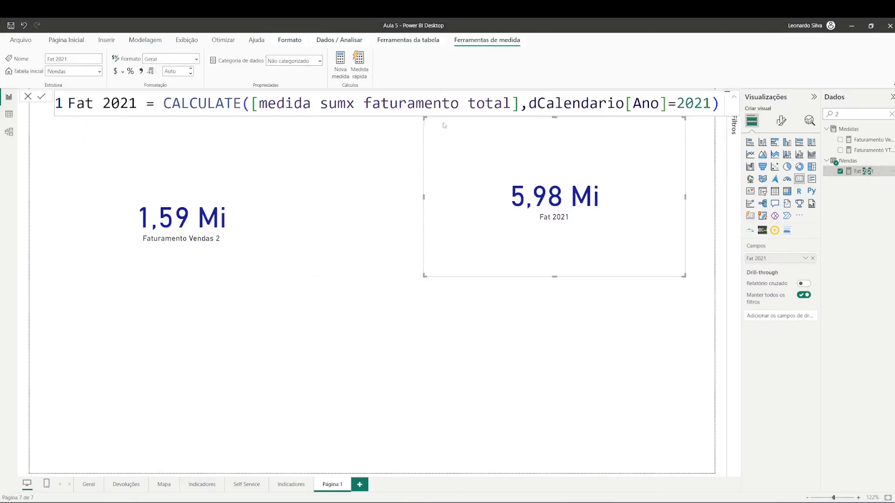
left_click_drag(712, 103, 703, 102)
type("2")
key("Return")
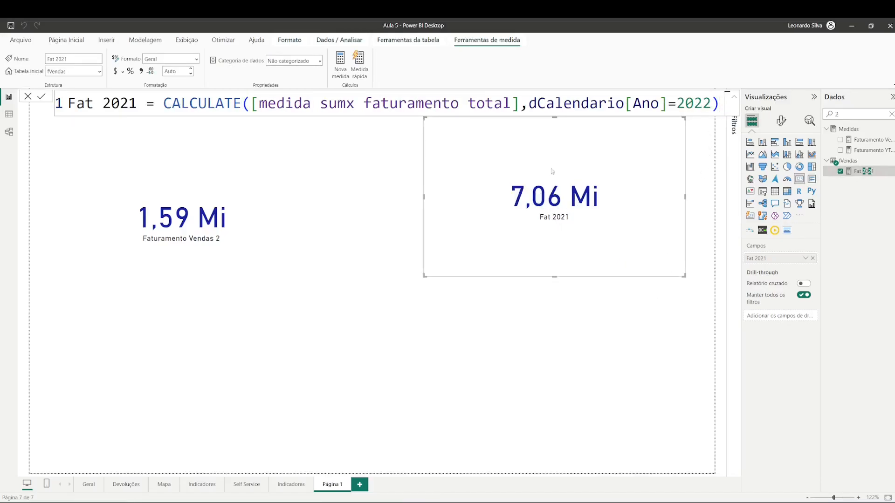
Set the dCalendario[Ano] filter in the Fat 2021 measure back to 2021.
left_click_drag(712, 104, 702, 103)
type("1")
key("Return")
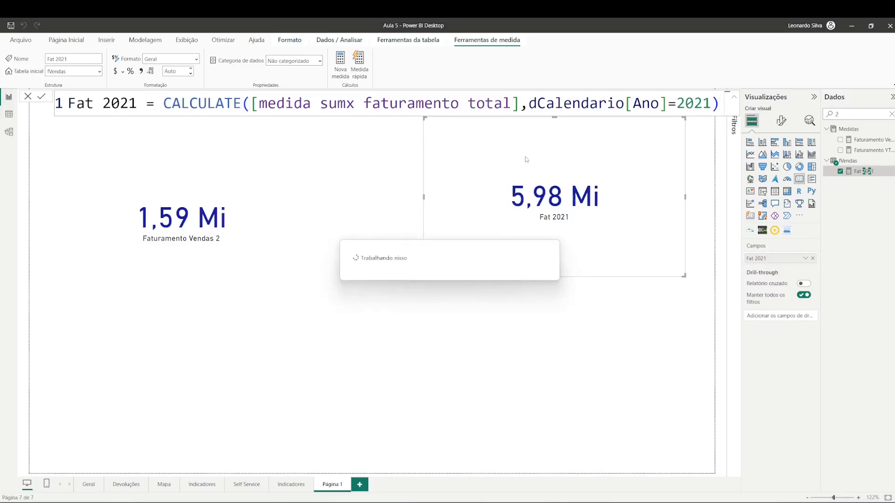
Shrink the Faturamento Vendas 2, Faturamento unitario and medida sumx faturamento total cards and stack them along the page's left edge.
left_click_drag(577, 185, 503, 223)
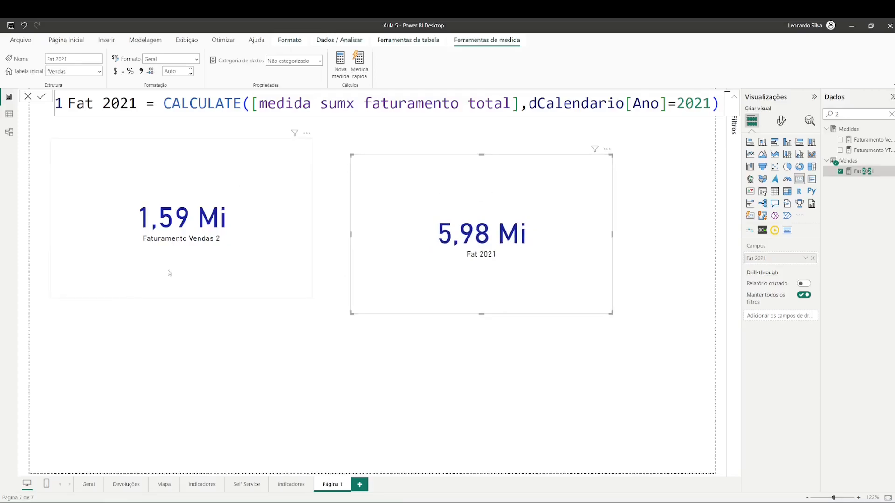
left_click_drag(169, 265, 148, 416)
left_click_drag(290, 448, 200, 363)
left_click(191, 216)
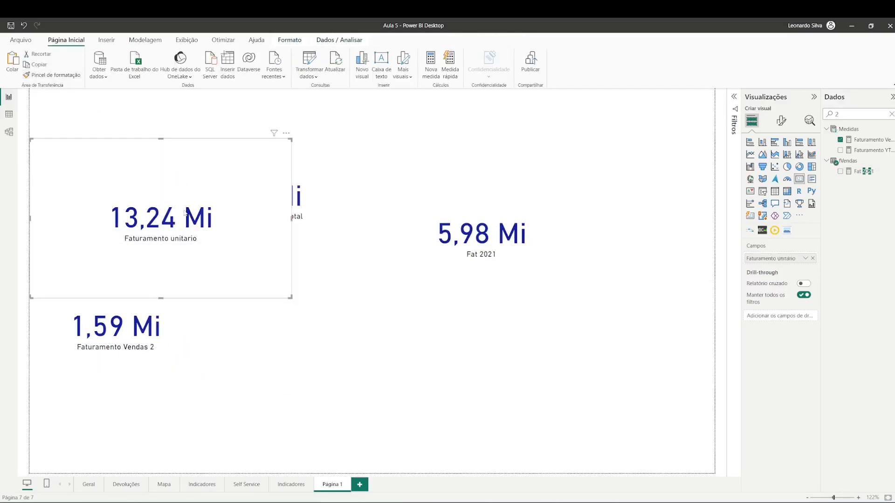
left_click_drag(289, 297, 154, 257)
left_click_drag(331, 233, 242, 206)
left_click_drag(290, 247, 155, 171)
Shrink the Fat 2021 card and place it in the page's lower-left corner, below Faturamento Vendas 2.
left_click(596, 287)
left_click_drag(614, 316, 517, 257)
left_click_drag(474, 232, 153, 452)
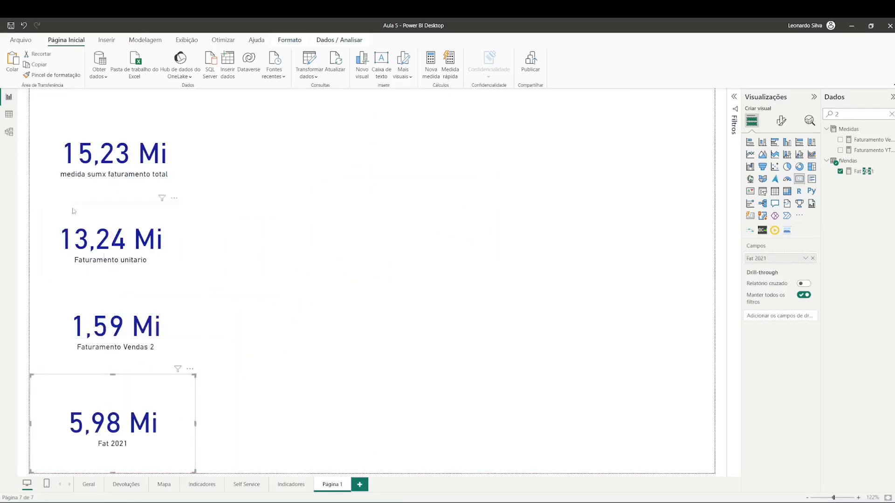
Create a new measure in the fVendas table from the table view and name it "Fat gen masculino".
left_click(9, 114)
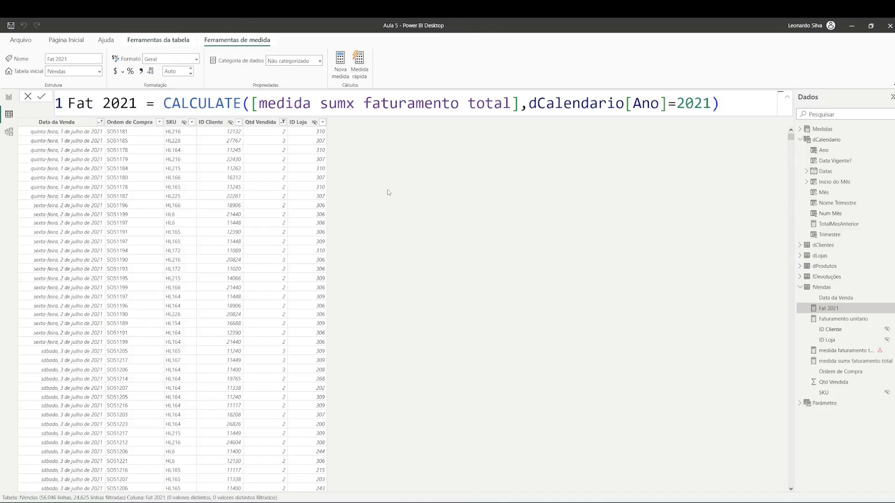
left_click(339, 63)
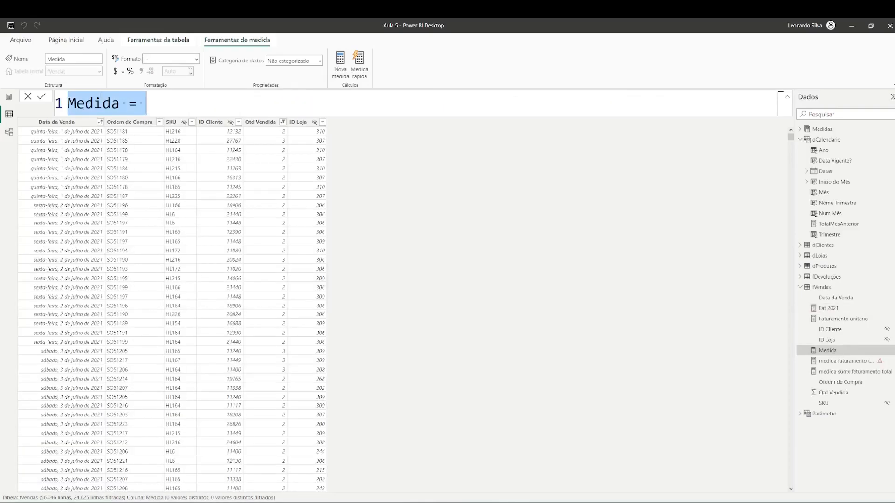
type("Faturamentog")
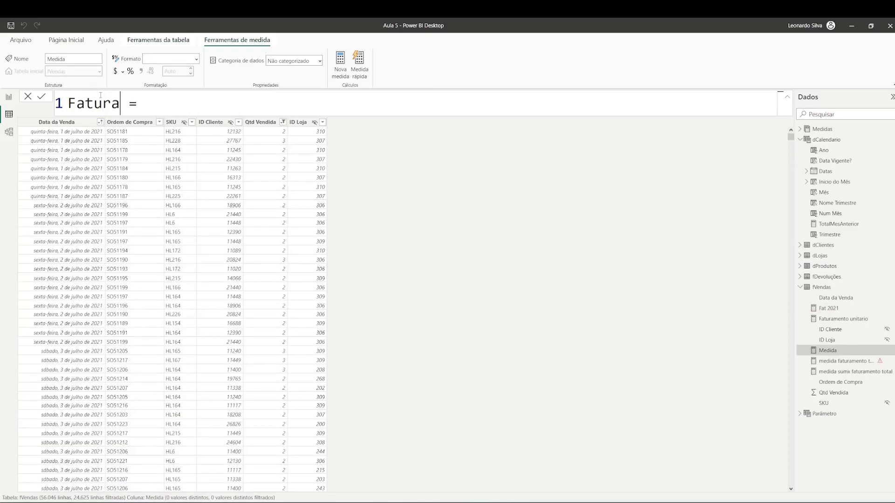
key("BackSpace")
key("BackSpace")
key("BackSpace")
key("BackSpace")
key("BackSpace")
key("BackSpace")
key("BackSpace")
key("BackSpace")
key("BackSpace")
type("gen masculino")
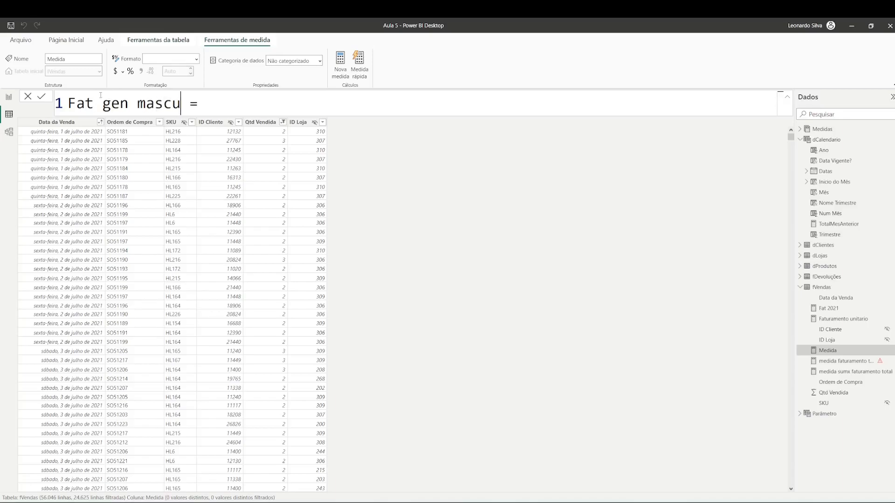
Start the Fat gen masculino formula with CALCULATE, using [medida sumx faturamento total] as its expression.
left_click(251, 97)
type("calc")
key("Tab")
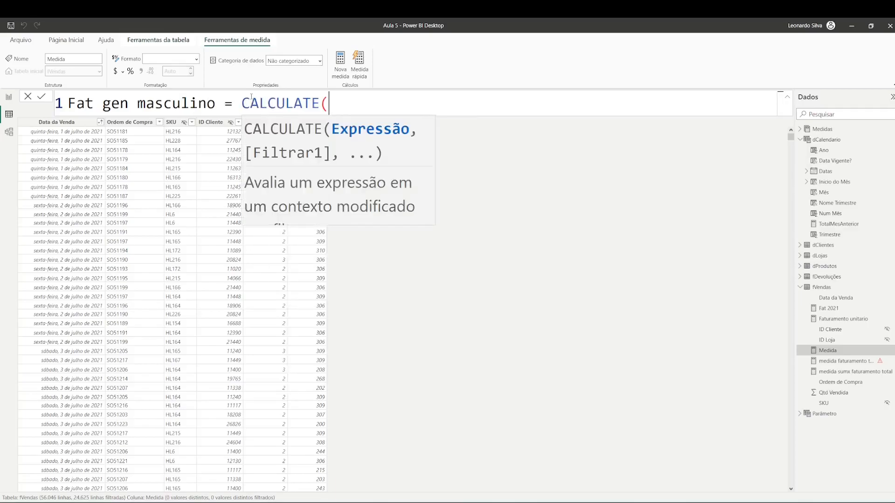
type("sumx")
key("Tab")
key("BackSpace")
key("Up")
key("Tab")
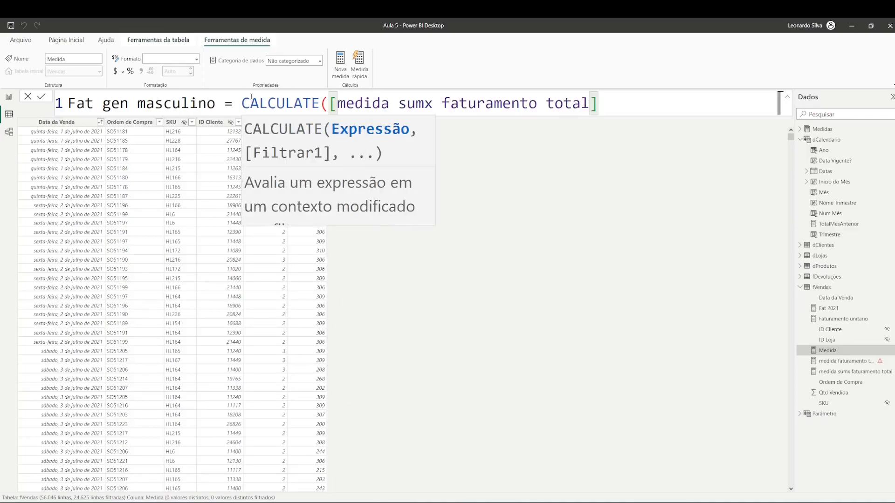
Add the filter dClientes[Genero]="Masculino" to the Fat gen masculino formula, close the function and commit the measure.
type(", gen")
key("Tab")
key("BackSpace")
key("BackSpace")
key("BackSpace")
key("BackSpace")
key("BackSpace")
key("BackSpace")
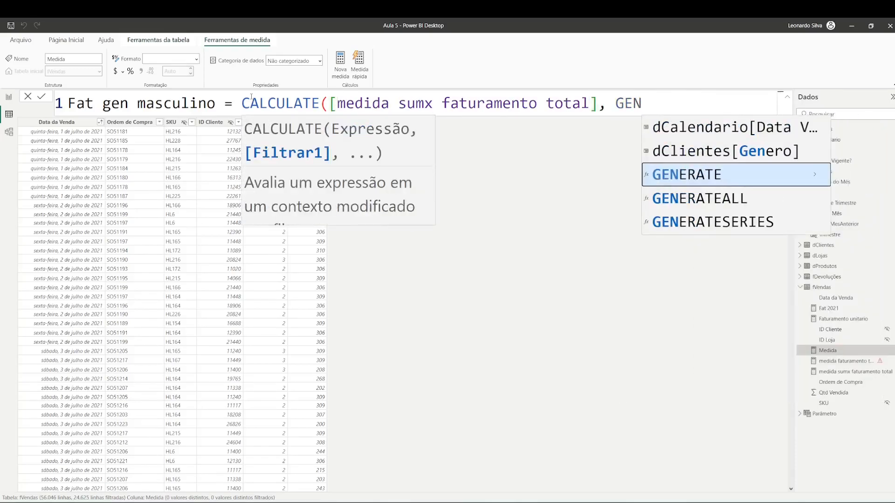
key("Up")
key("Tab")
type("=")
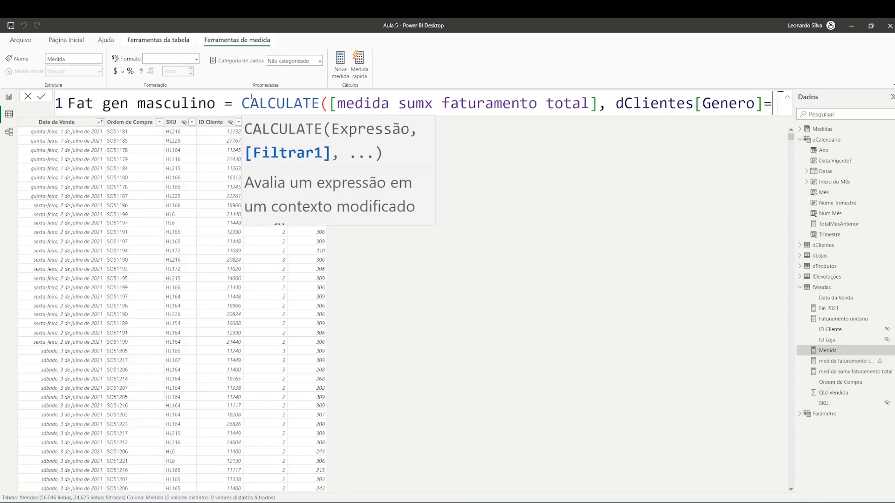
type("\"Masculino")
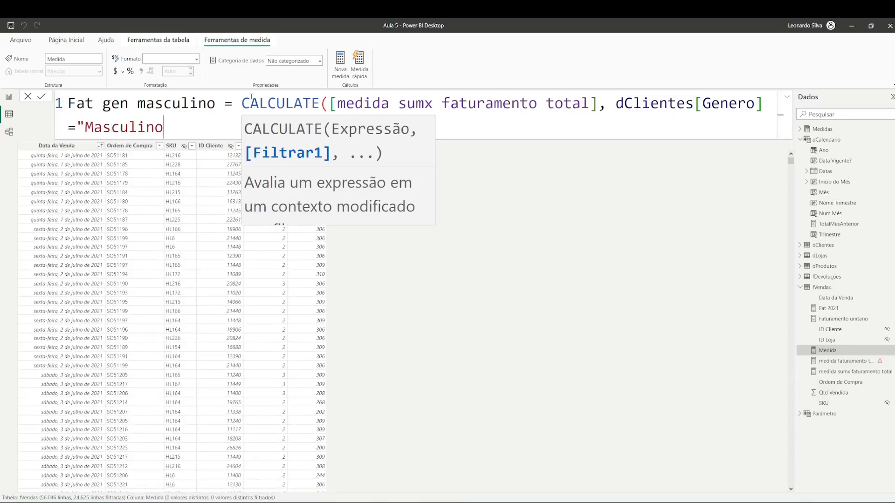
type("\")")
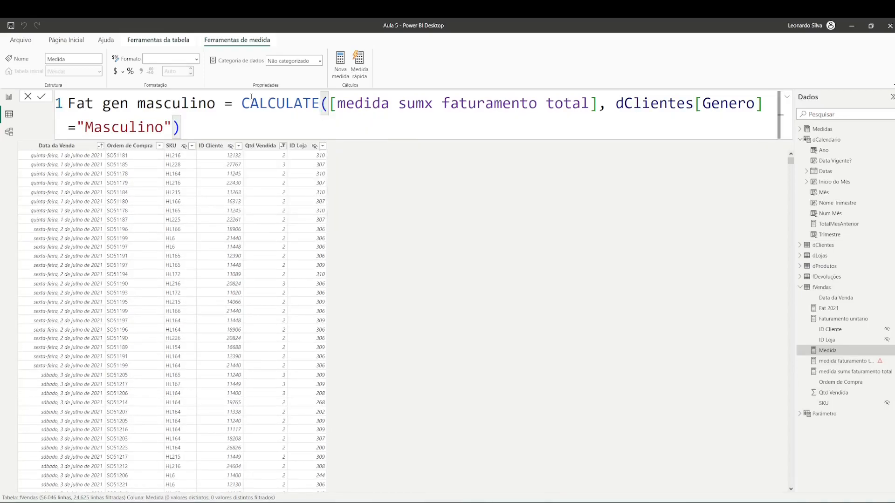
left_click(41, 96)
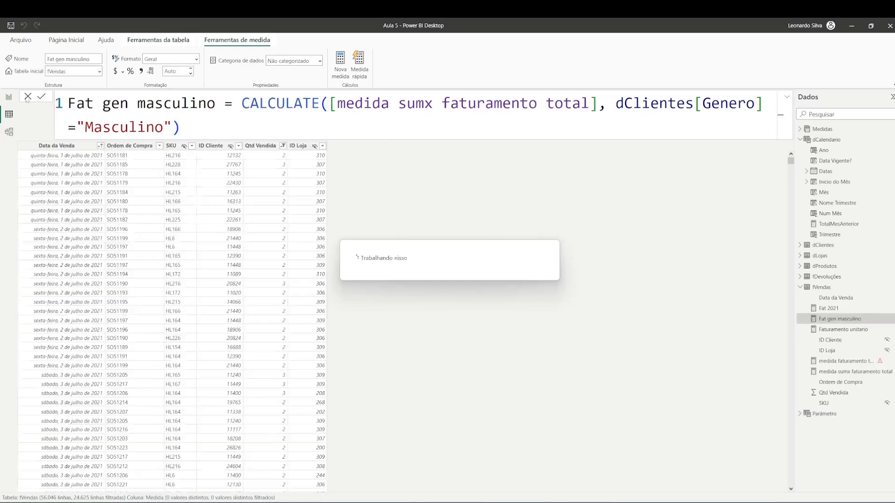
Add a card showing Fat gen masculino to the empty right side of the report page Página 1.
left_click(9, 97)
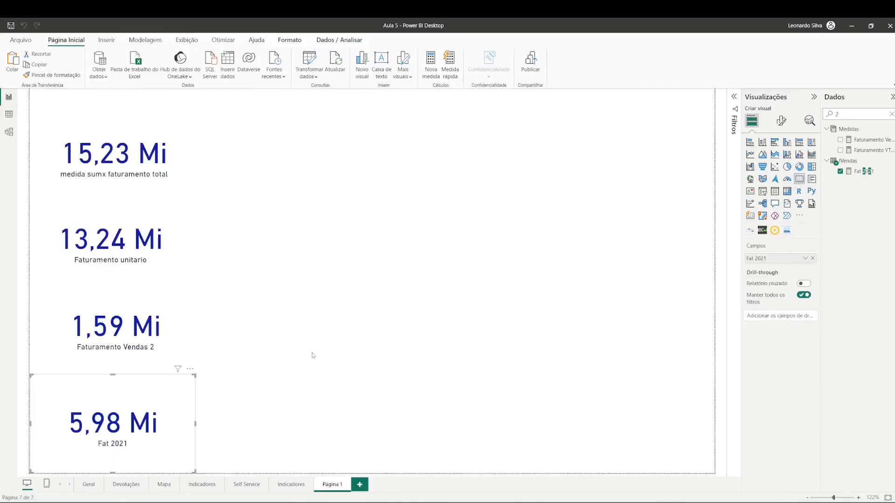
left_click(437, 297)
left_click(799, 179)
left_click_drag(263, 390, 590, 178)
type("gen")
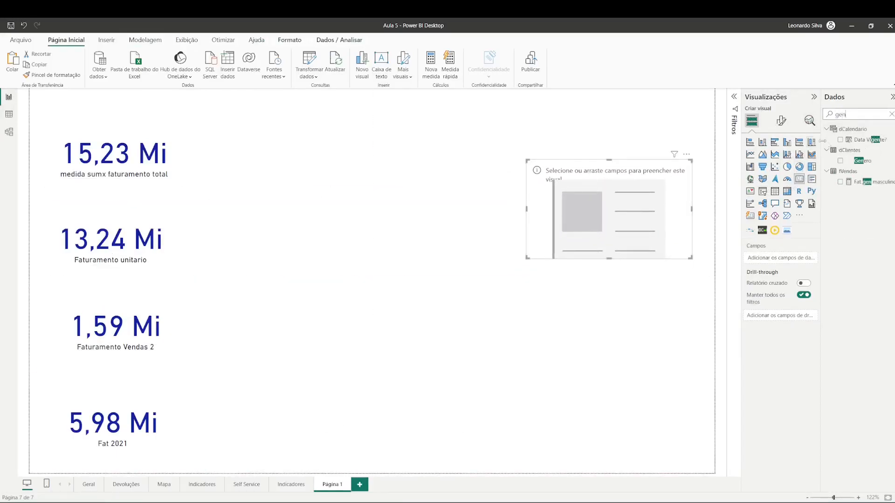
left_click(841, 182)
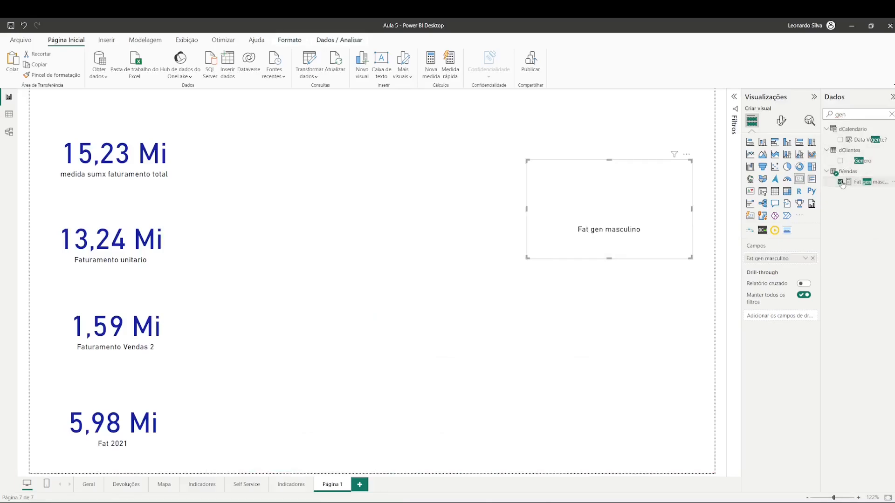
Copy the Faturamento unitario card's formatting to the Fat gen masculino card and enlarge that card.
left_click(143, 235)
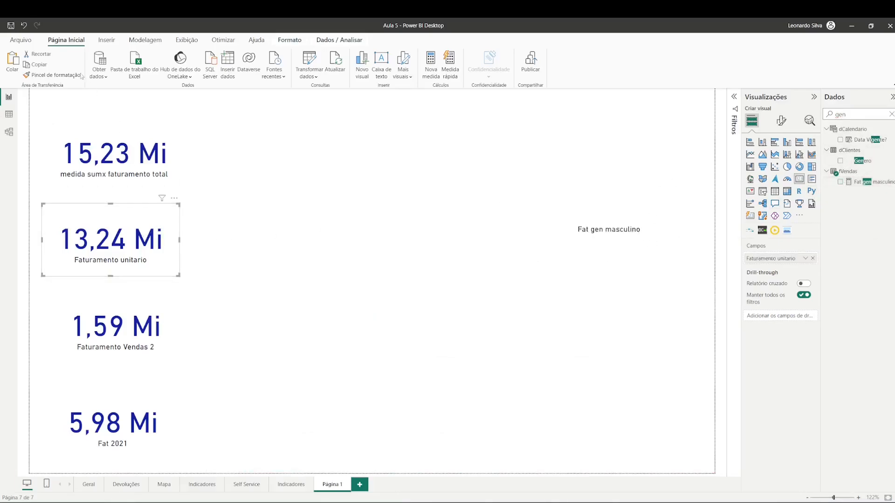
left_click(591, 210)
left_click_drag(525, 260, 429, 276)
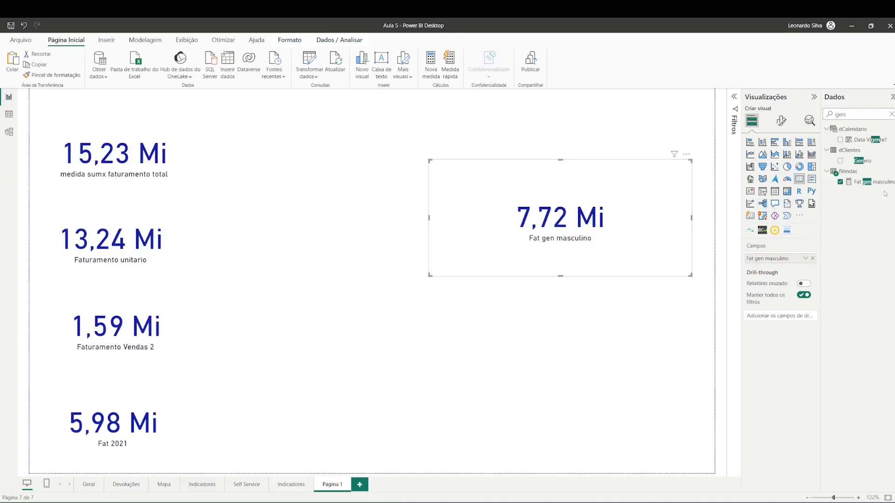
Add dCalendario[Ano]=2021 as a second filter in the Fat gen masculino measure and commit it.
left_click(871, 182)
left_click(245, 127)
key("BackSpace")
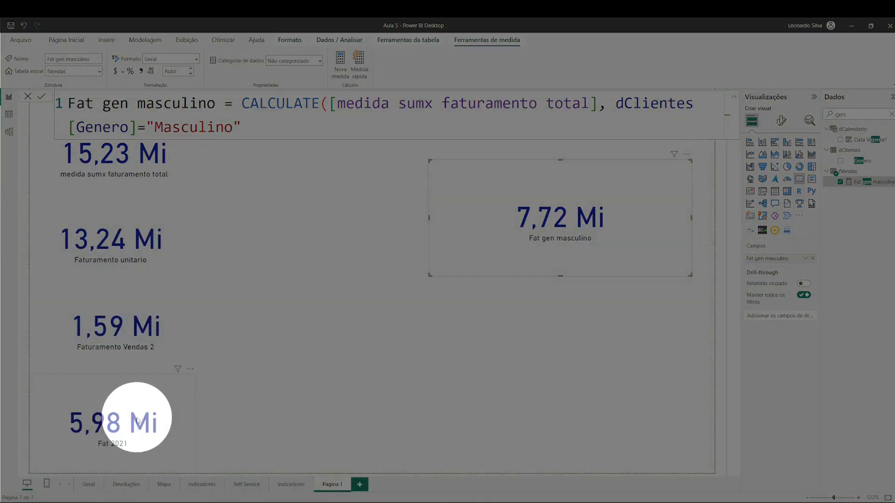
left_click(255, 132)
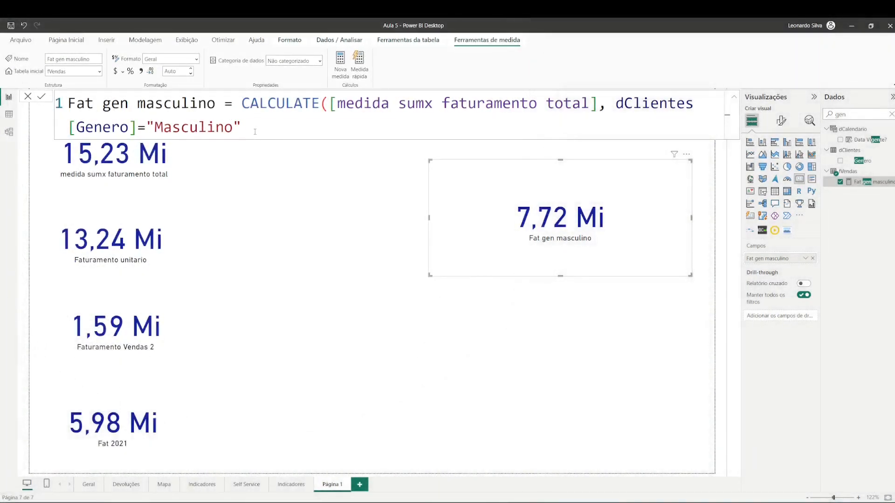
type(",")
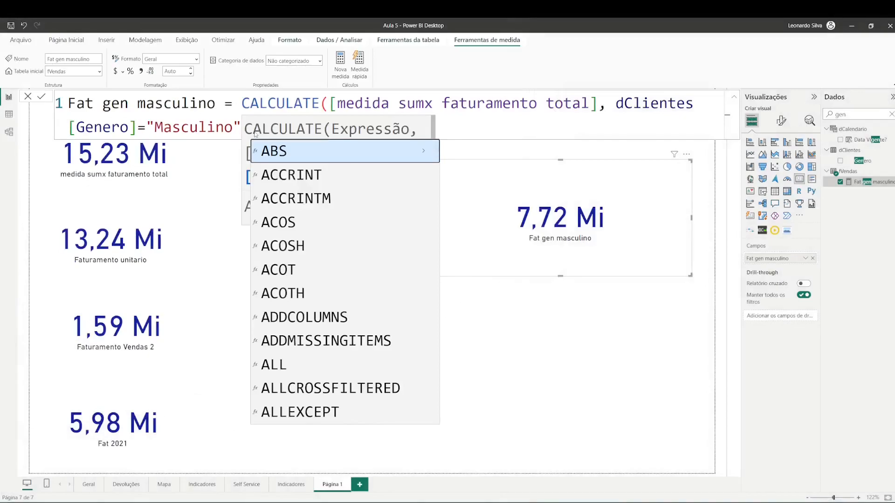
type("dCalendario[Ano]")
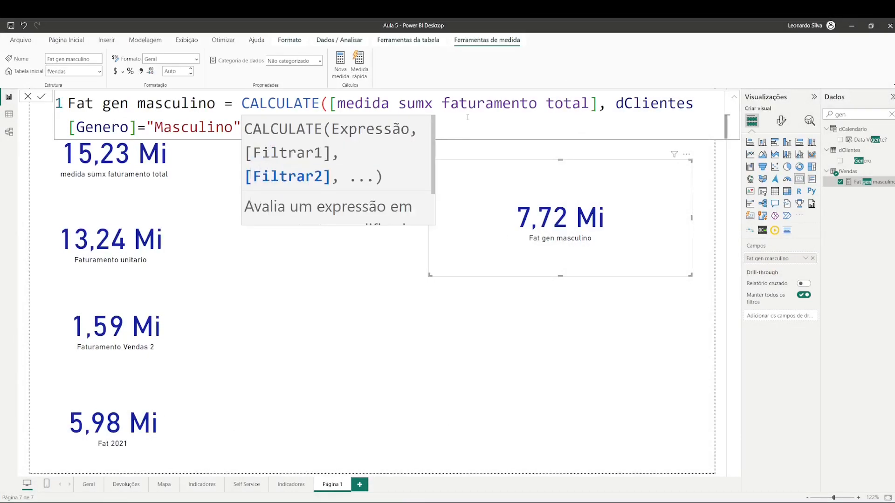
left_click(331, 105)
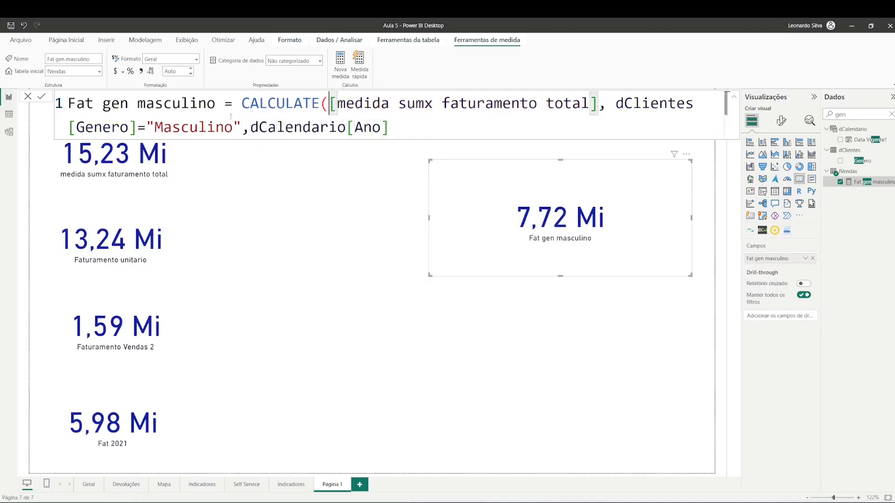
left_click(407, 121)
type("=202")
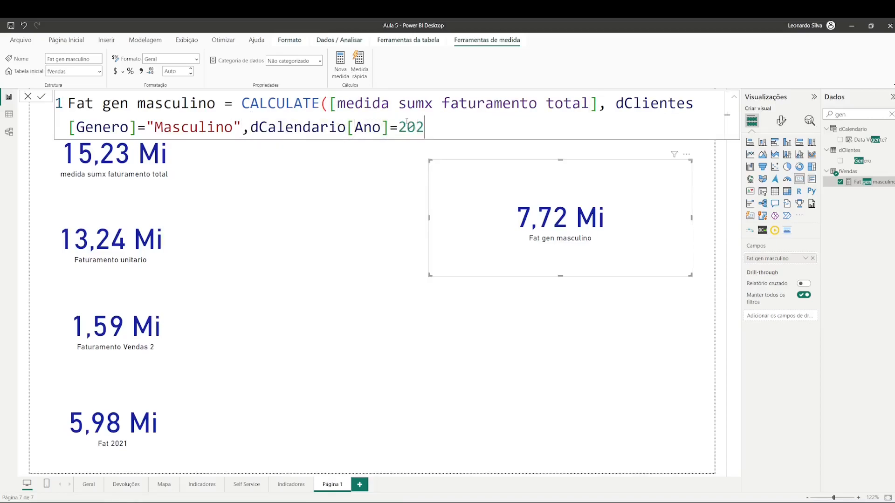
type("1)")
key("Return")
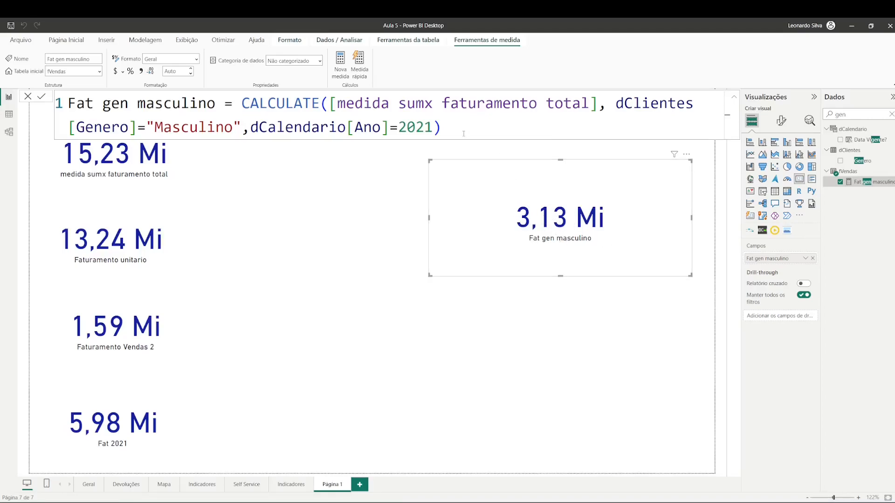
Create a new measure "Fat gen feminino" from the Fat gen masculino formula, with the gender filter set to "Feminino".
key("ctrl+a")
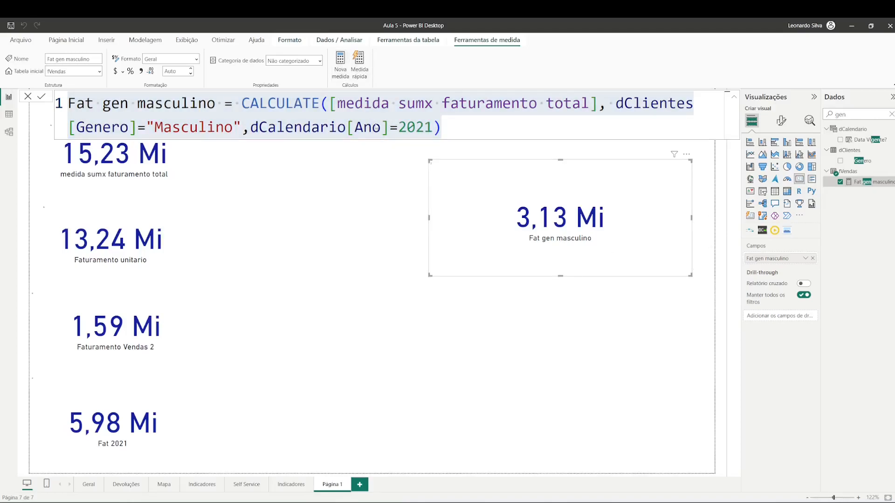
type("Fat gen masculino = CALCULATE([medida sumx faturamento total], dClientes[Genero]=\"Masculino\",dCalendario[Ano]=2021)")
double_click(171, 102)
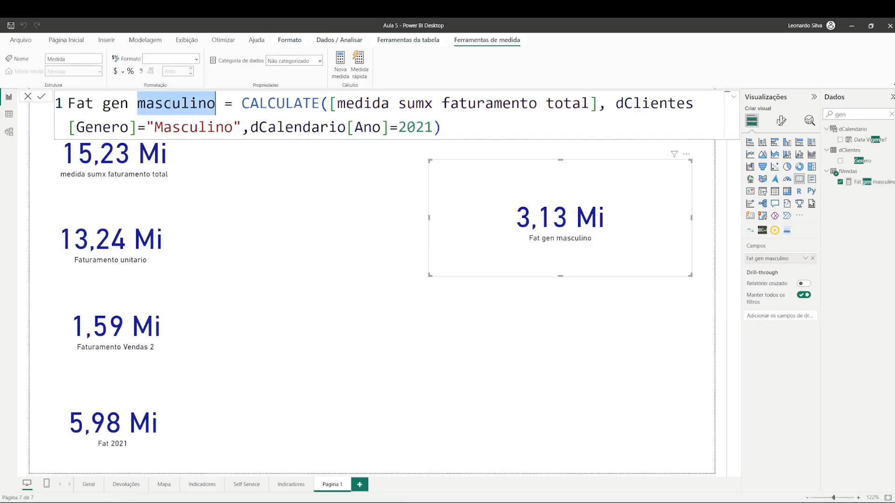
type("feminino")
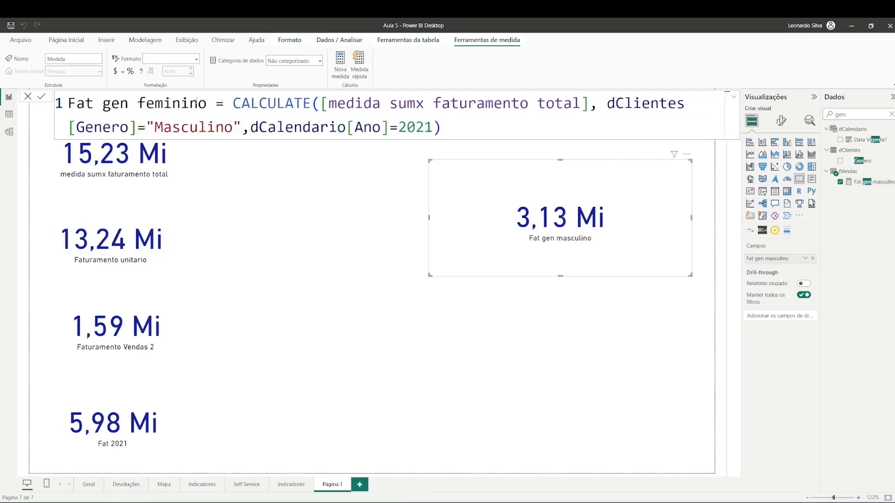
double_click(211, 126)
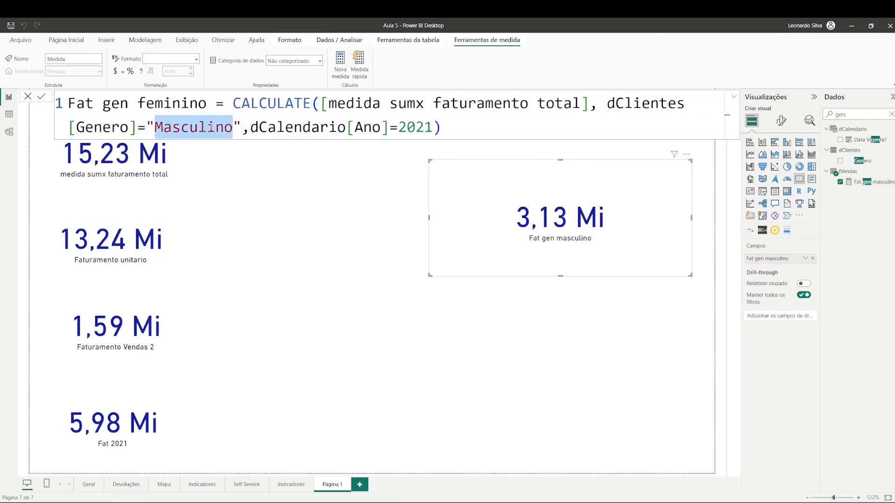
type("Feminino")
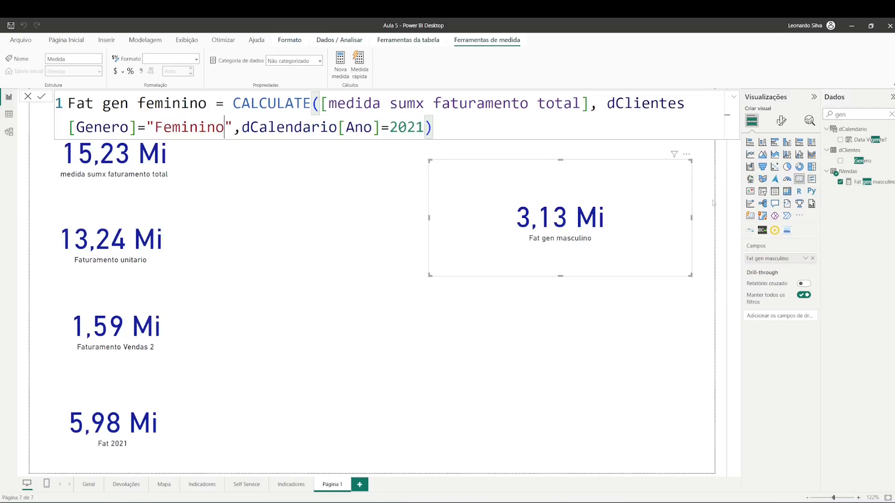
key("Return")
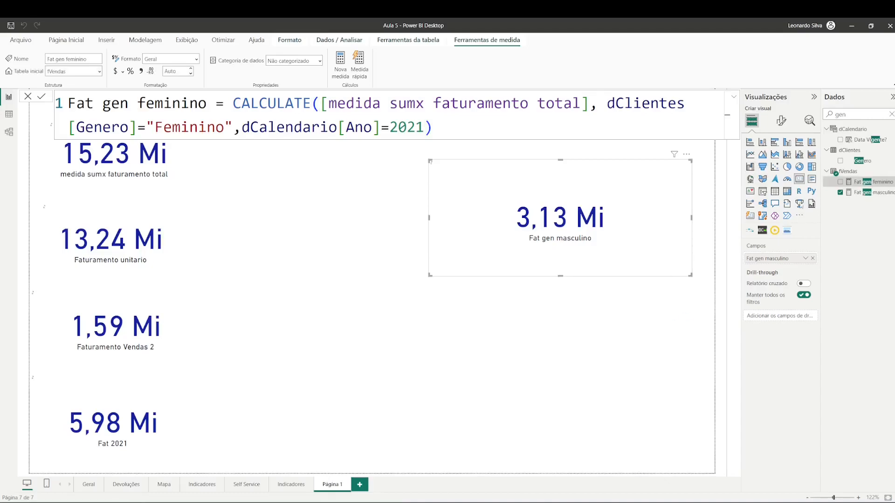
Add a new card to the report page showing the Fat gen feminino measure.
left_click(544, 313)
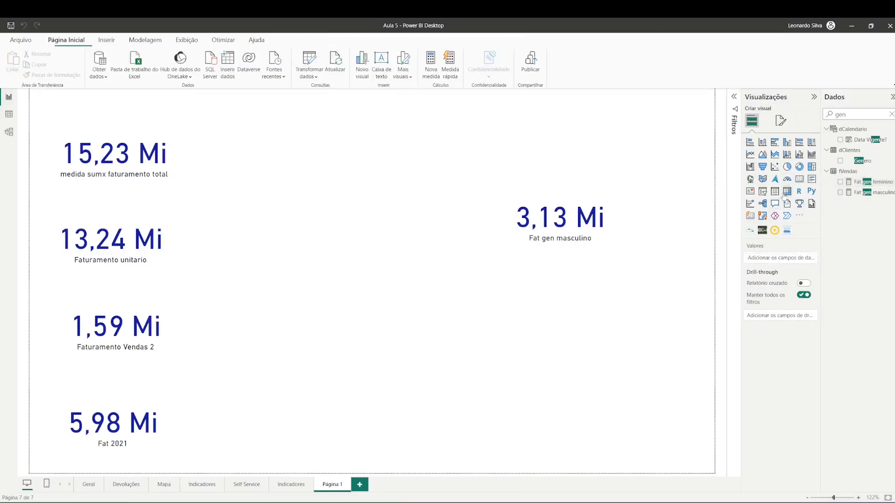
left_click(799, 181)
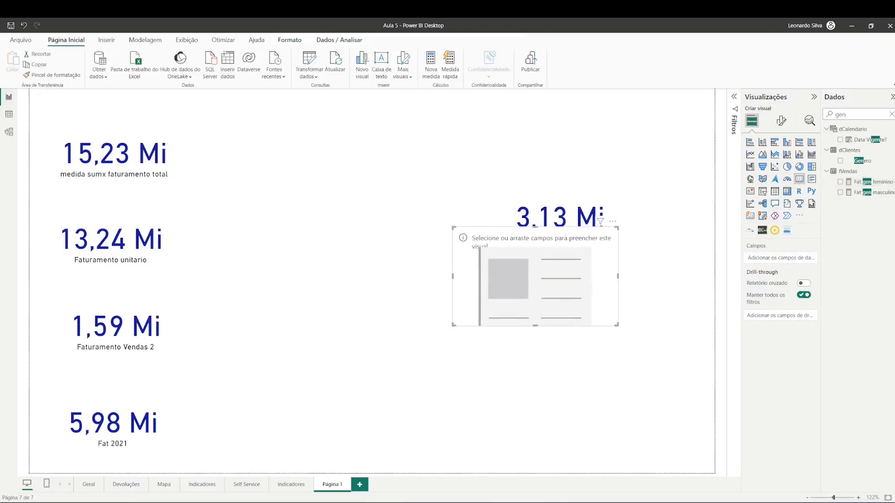
left_click(841, 192)
left_click(841, 192)
left_click(843, 182)
Copy the Fat gen masculino card's formatting to the Fat gen feminino card.
left_click(456, 223)
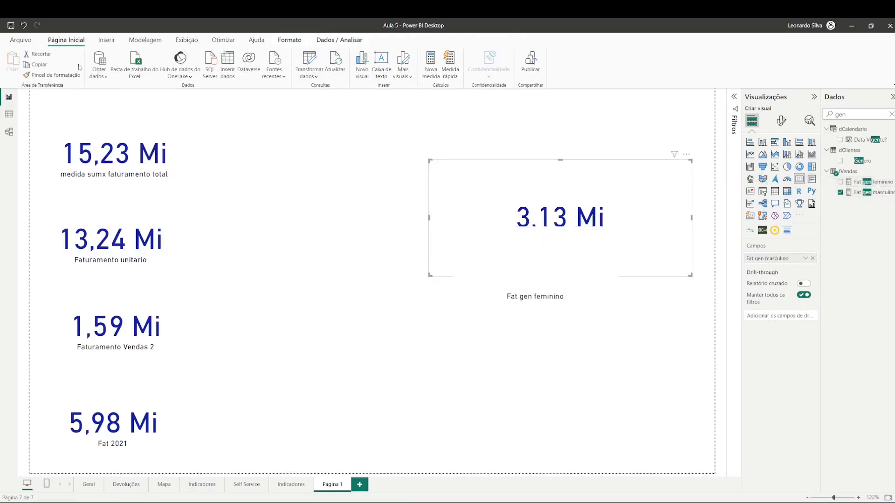
left_click(58, 76)
left_click(561, 281)
Place the Fat gen feminino card below the Fat gen masculino card and enlarge it.
left_click_drag(561, 281, 601, 319)
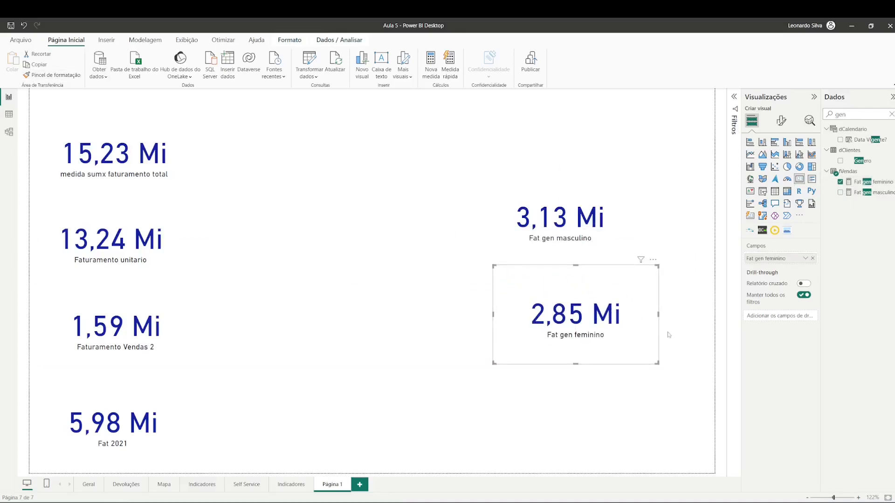
left_click_drag(657, 363, 709, 387)
left_click_drag(669, 336, 644, 347)
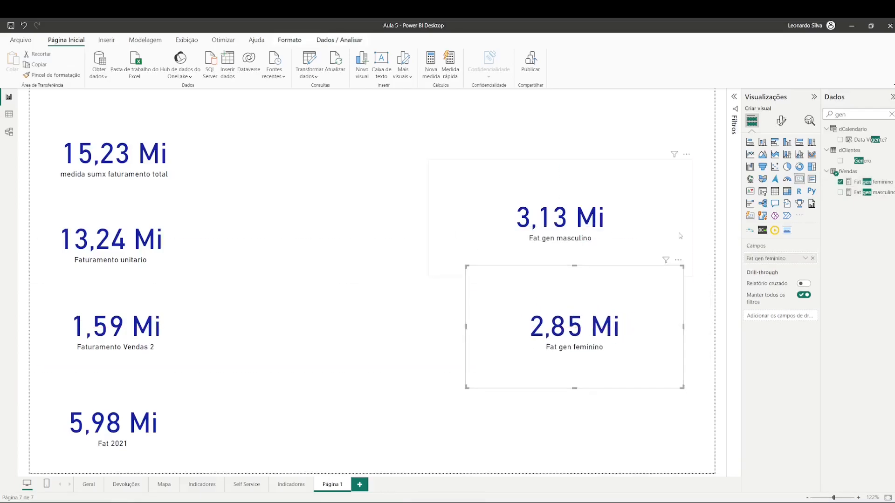